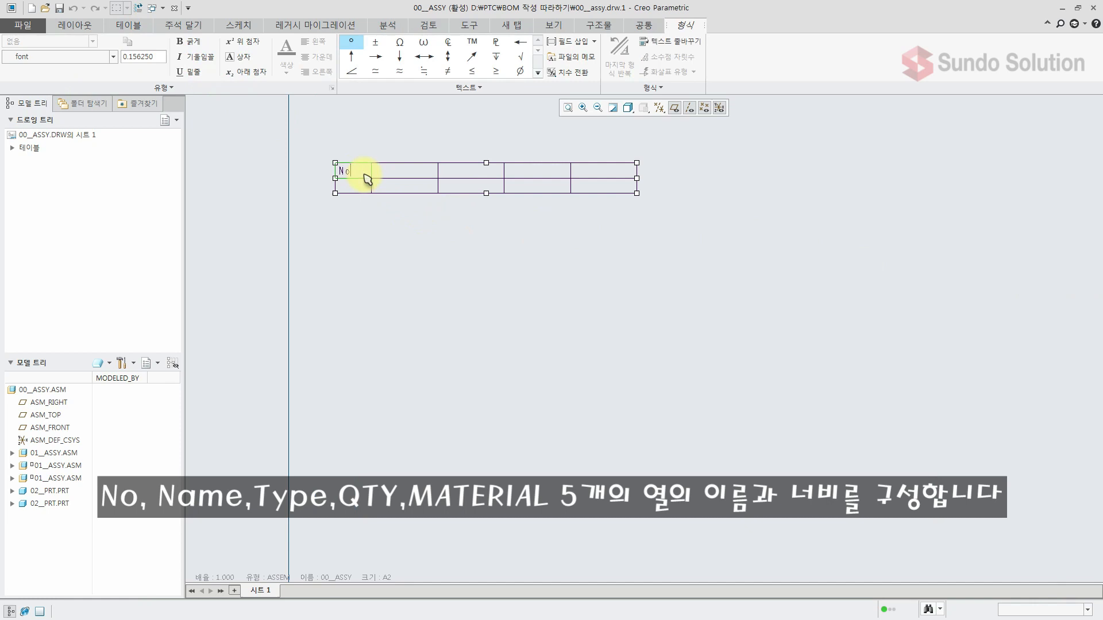
# Label the second header cell of the table Name
pyautogui.click(396, 175)
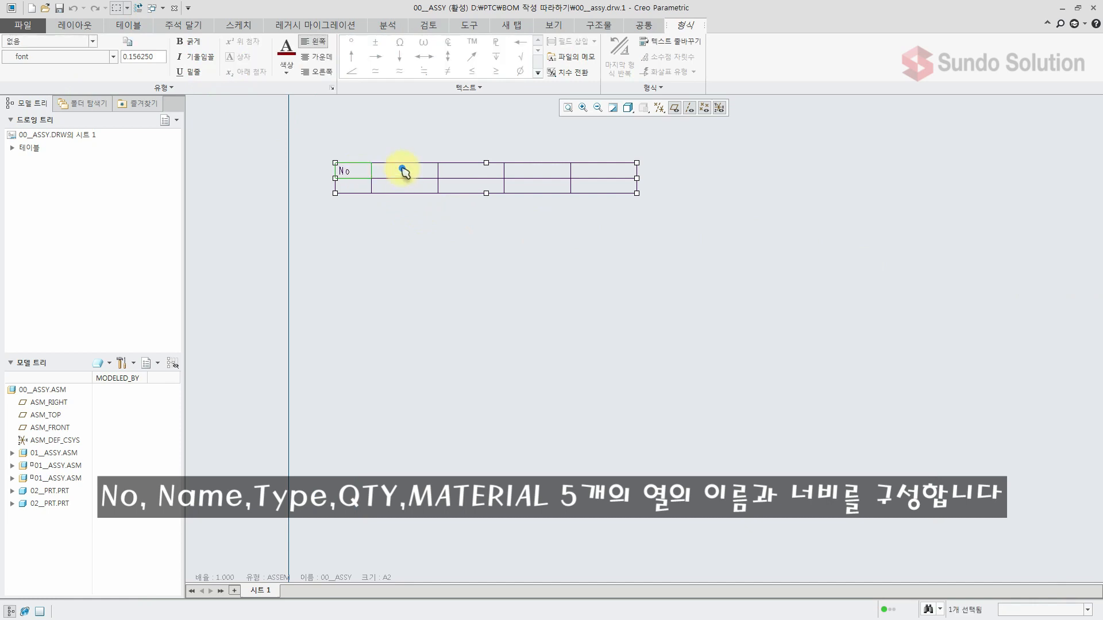
pyautogui.click(402, 172)
pyautogui.doubleClick(402, 172)
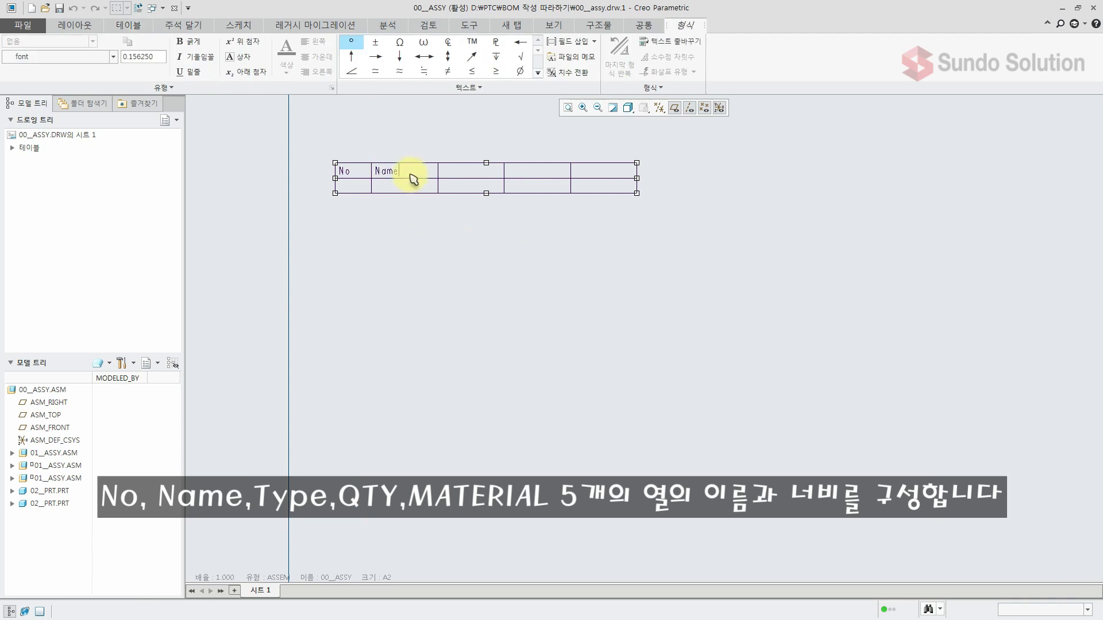
# Set the Name column's width to 30 characters
pyautogui.click(138, 26)
pyautogui.click(218, 72)
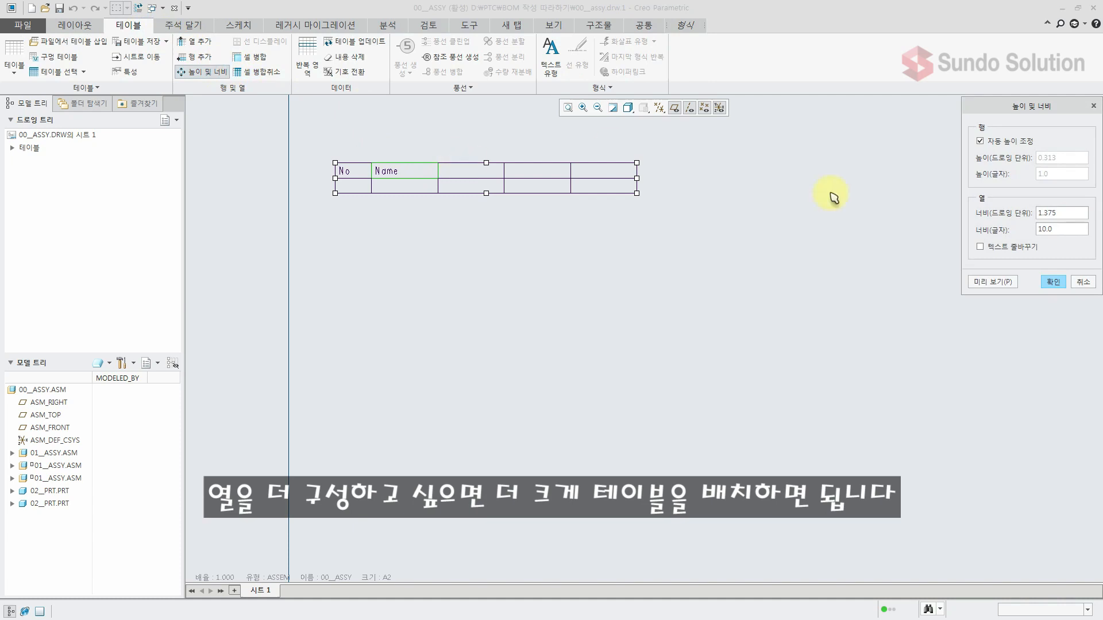
pyautogui.write('28')
pyautogui.click(1052, 281)
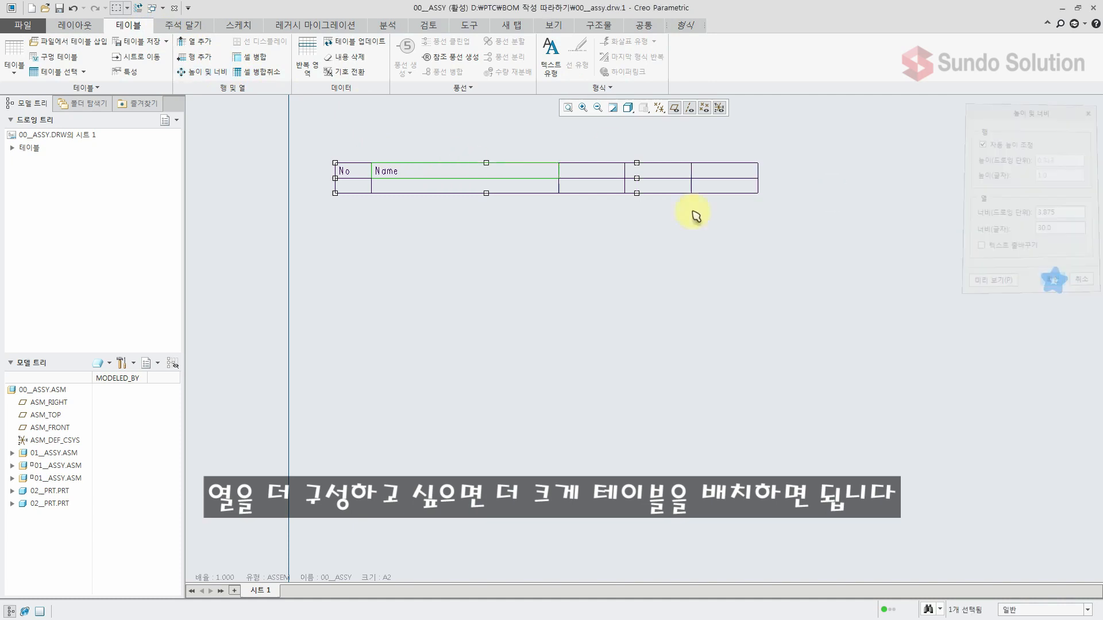
# Label the three remaining header cells TYPE, QTY and MATERIAL
pyautogui.click(583, 172)
pyautogui.doubleClick(583, 173)
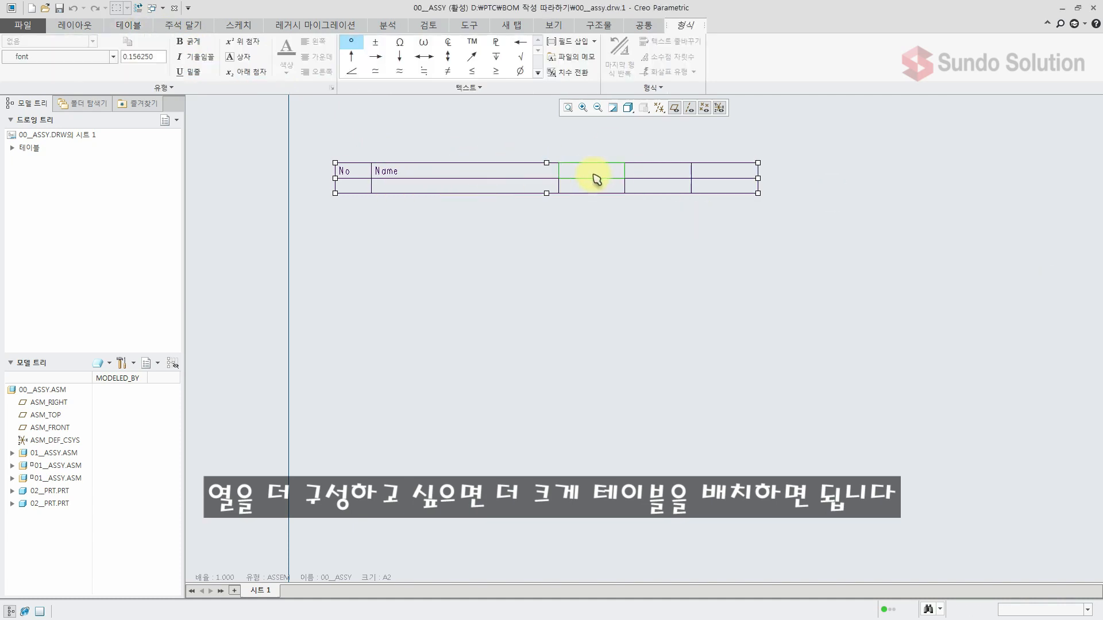
pyautogui.write('TYPE')
pyautogui.click(649, 168)
pyautogui.doubleClick(649, 171)
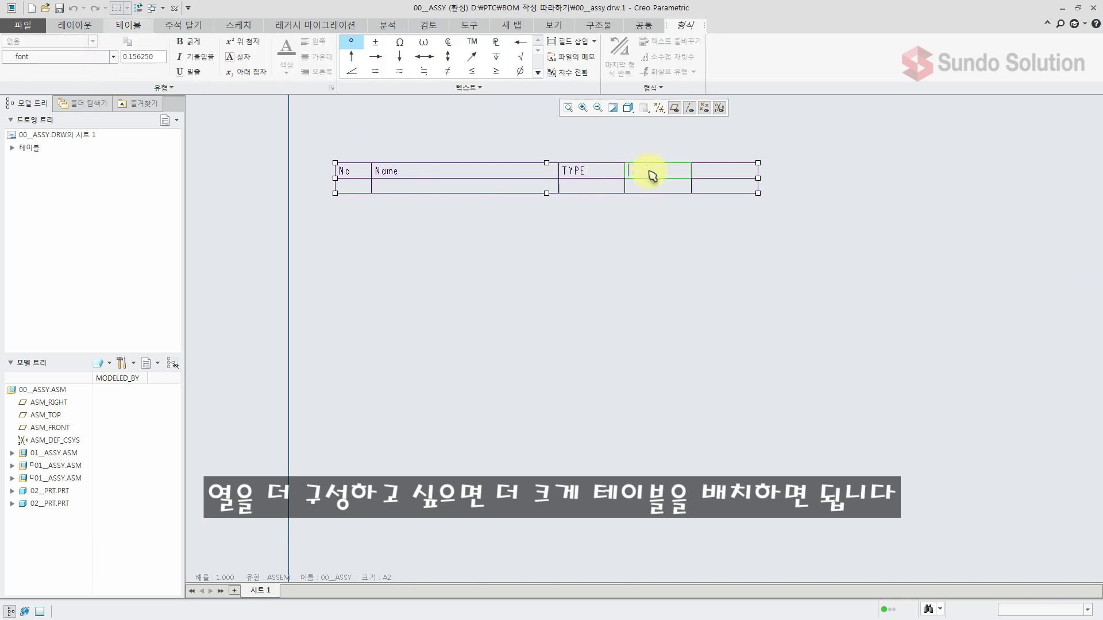
pyautogui.write('QTY')
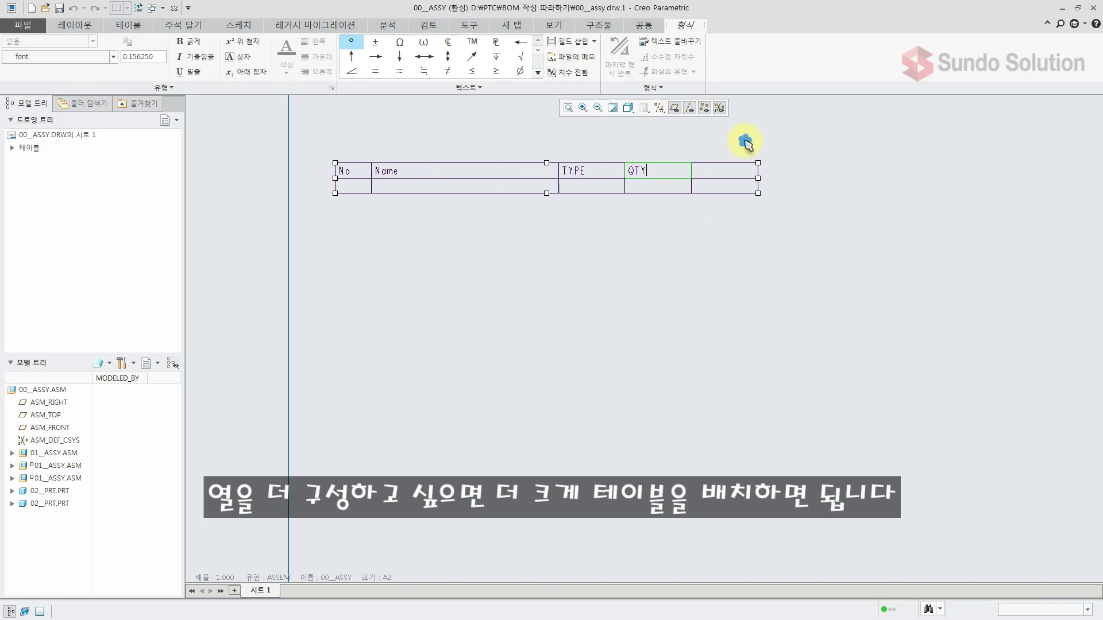
pyautogui.click(732, 176)
pyautogui.doubleClick(738, 178)
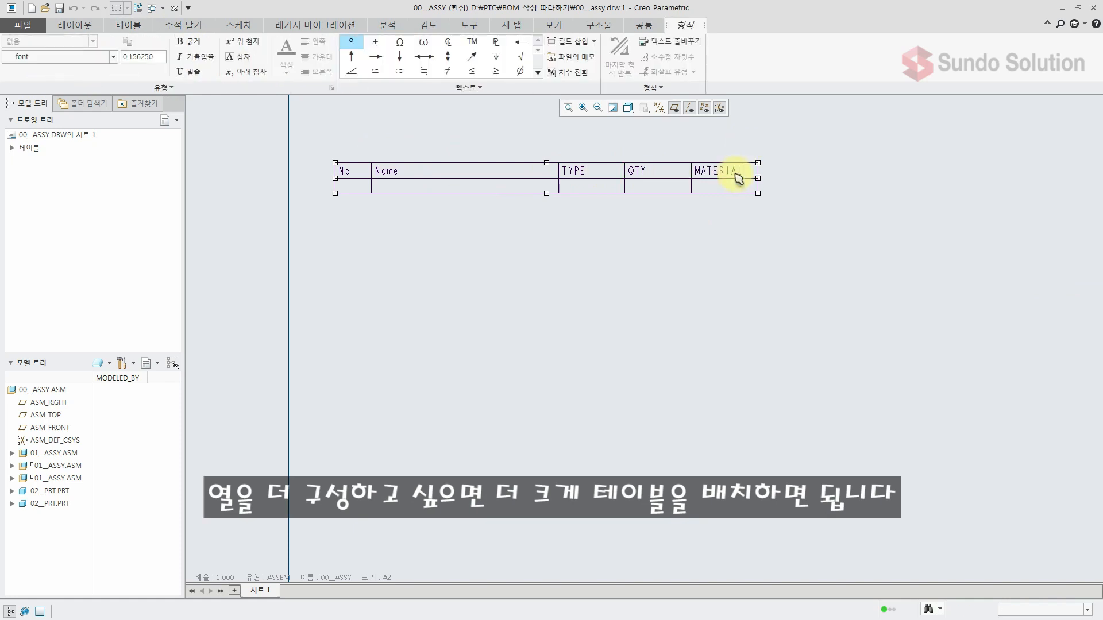
pyautogui.click(691, 277)
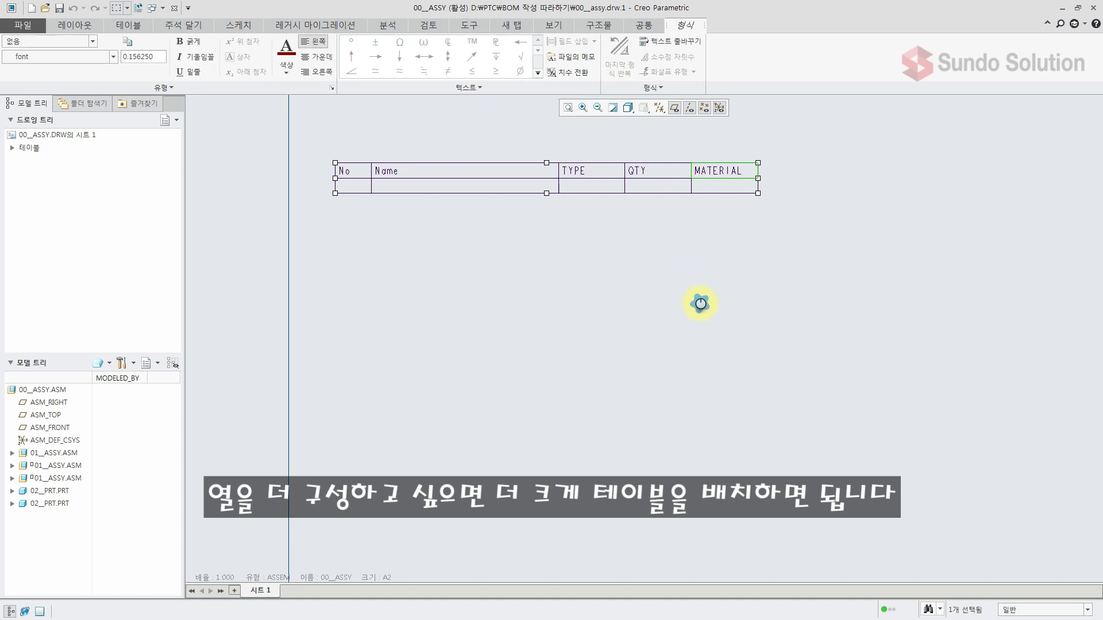
pyautogui.click(701, 303)
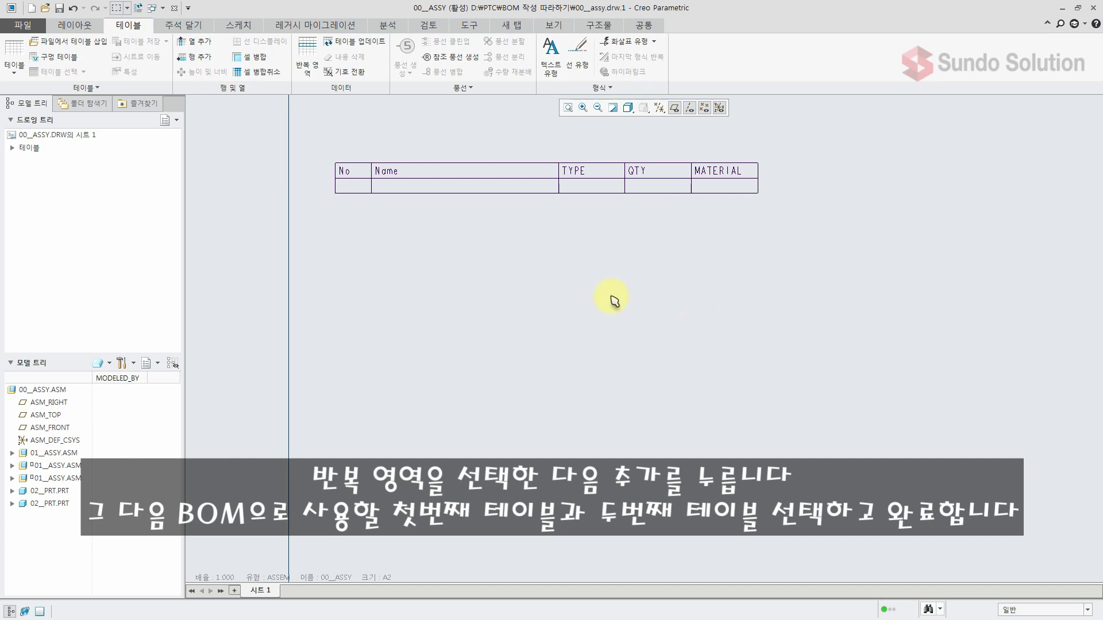
# Add a simple repeat region across the second row, from the No cell to the MATERIAL cell, and switch the table to symbol display
pyautogui.click(307, 60)
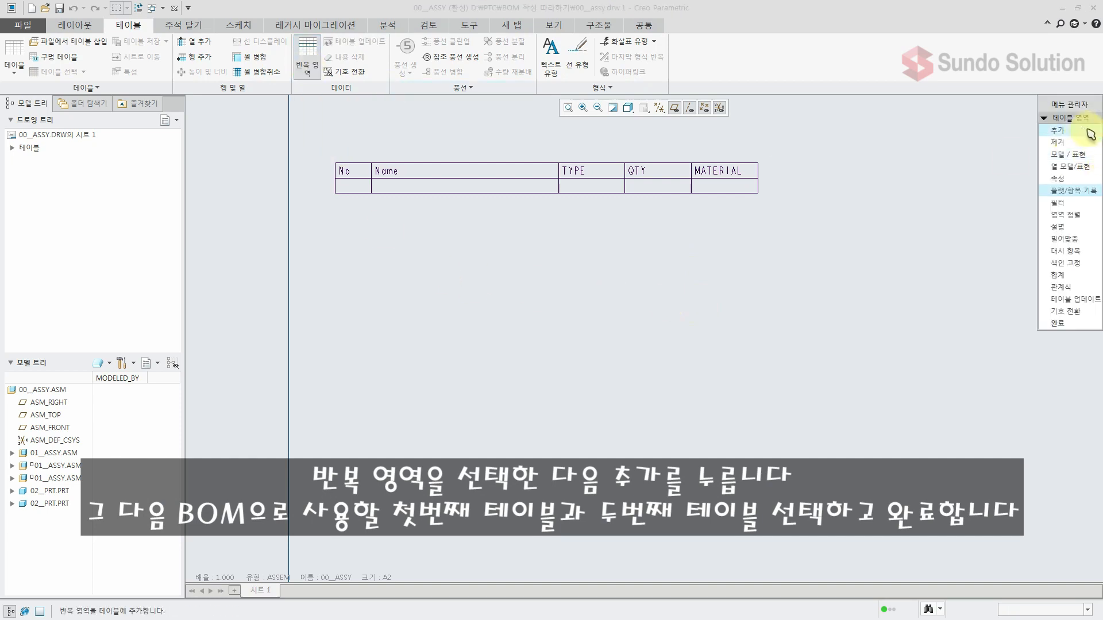
pyautogui.click(1083, 131)
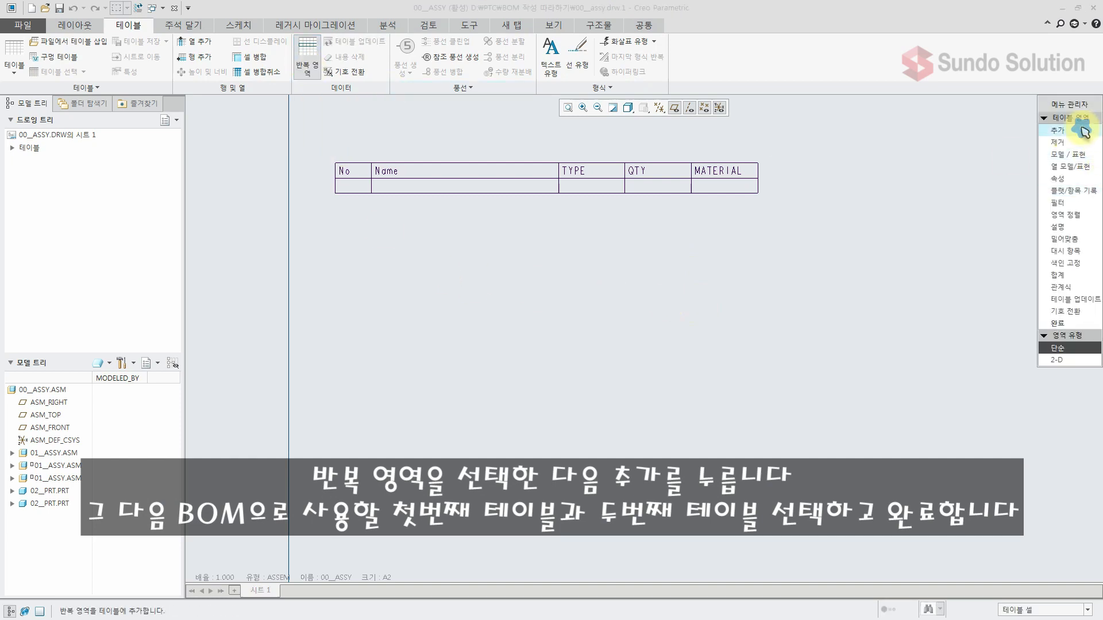
pyautogui.click(360, 186)
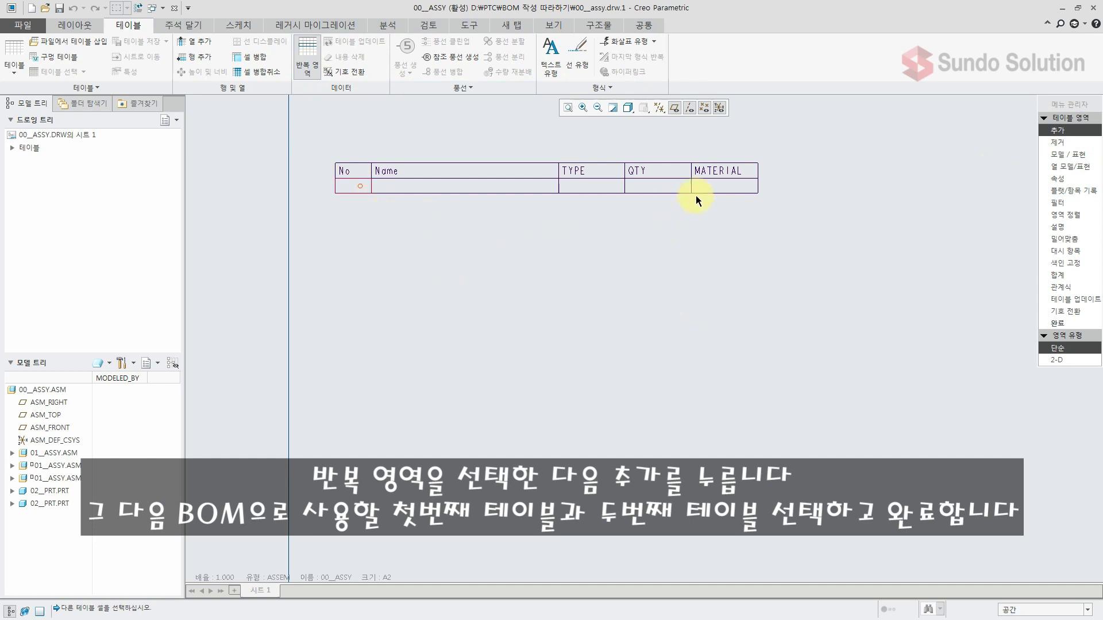
pyautogui.click(722, 187)
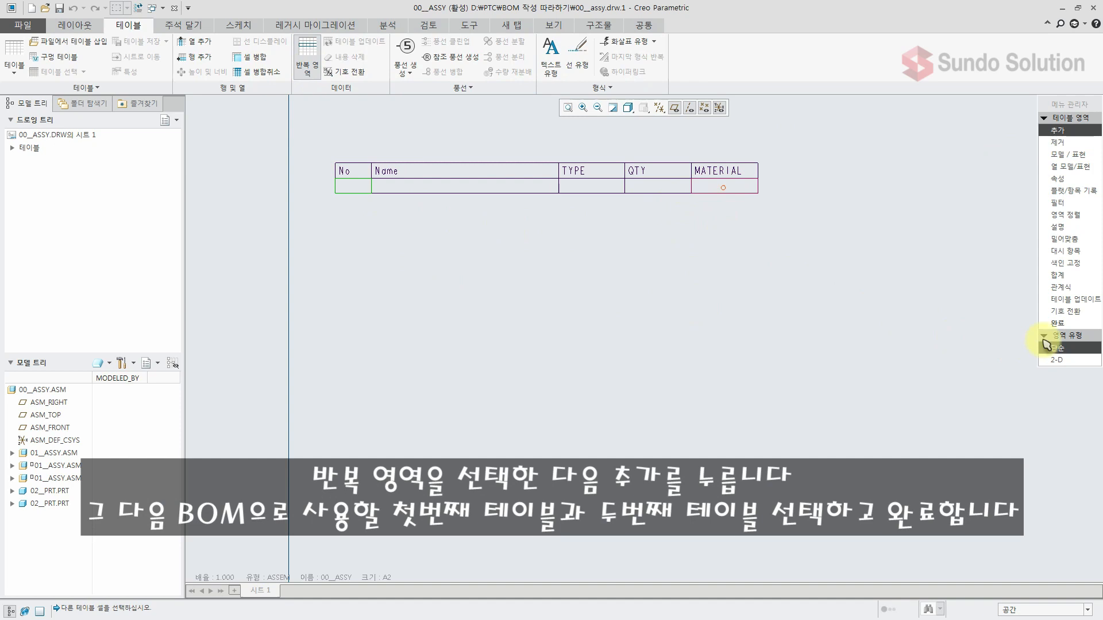
pyautogui.click(1057, 322)
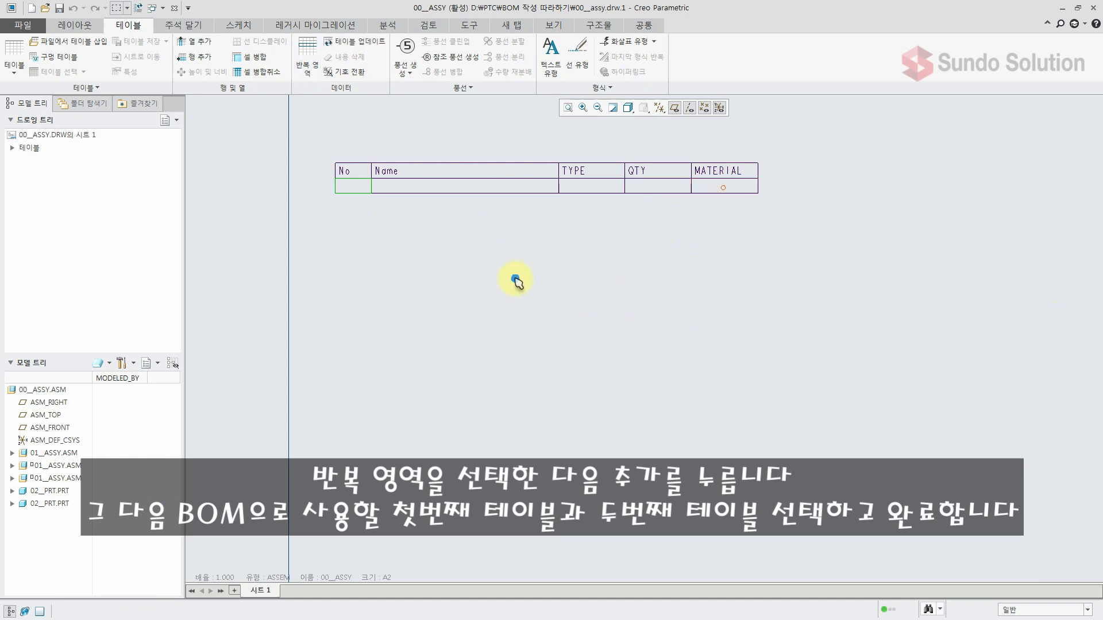
pyautogui.click(345, 73)
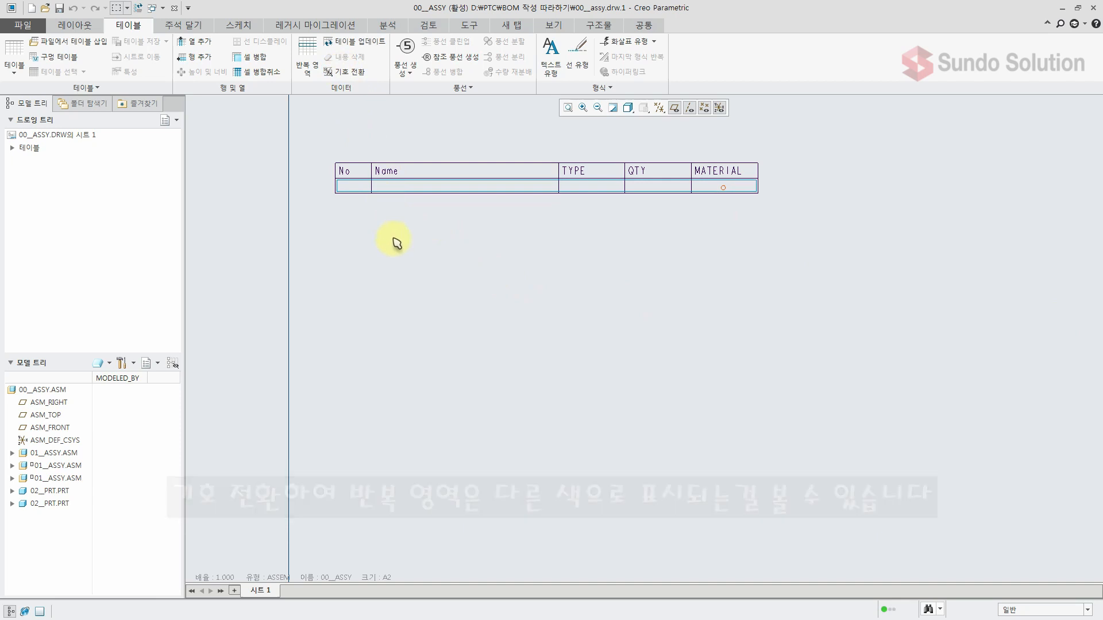
# Assign the report symbol rpt.index to the cell under No and asm.mbr.name to the cell under Name
pyautogui.doubleClick(351, 187)
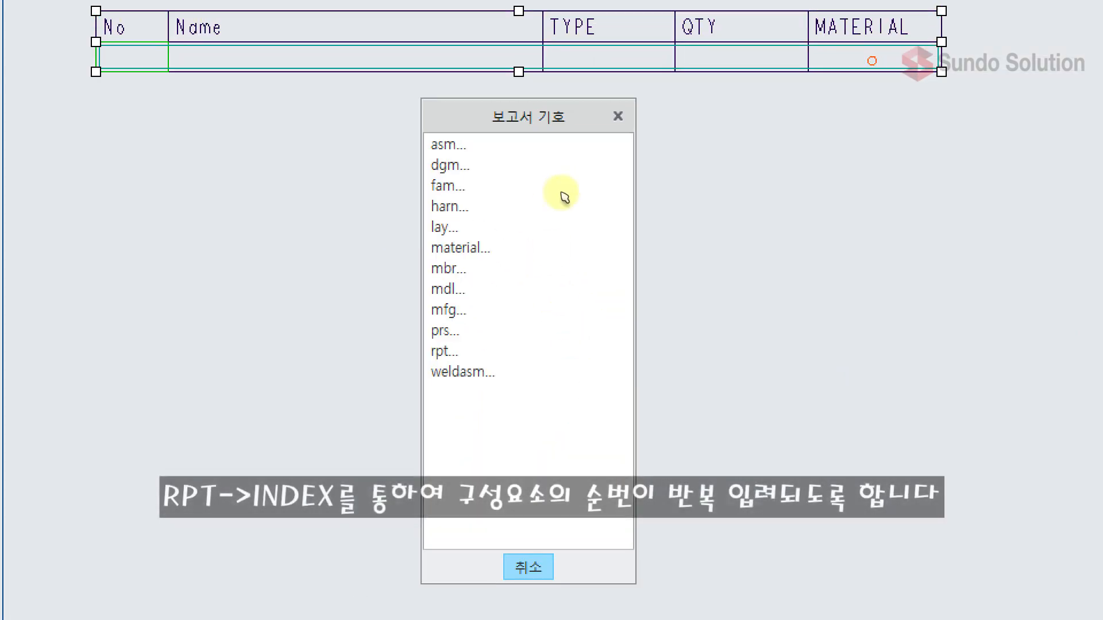
pyautogui.click(514, 343)
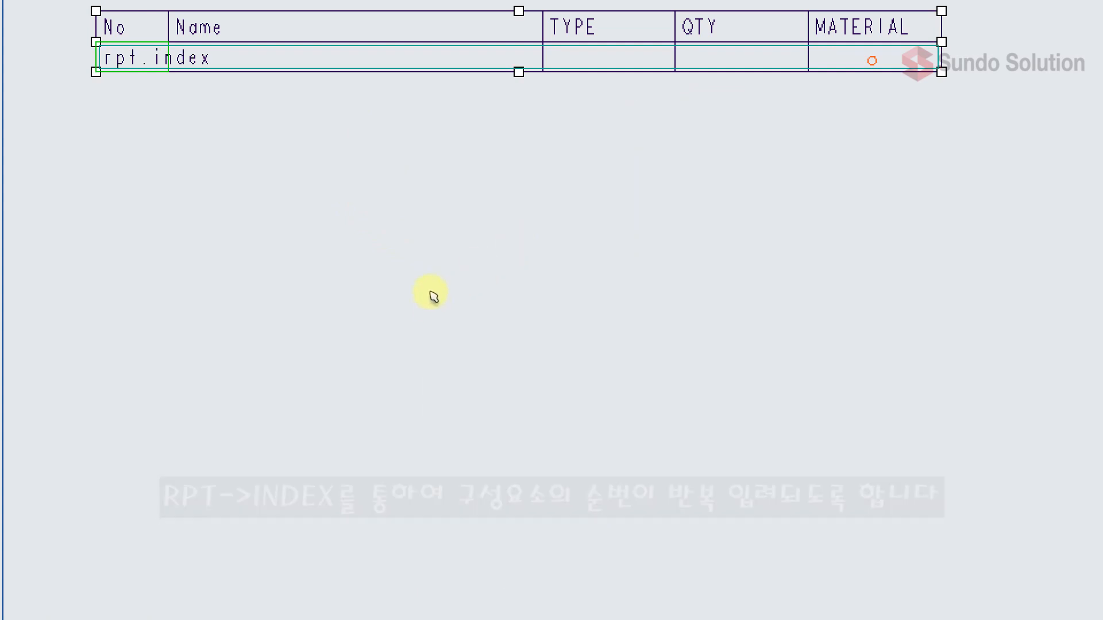
pyautogui.click(427, 187)
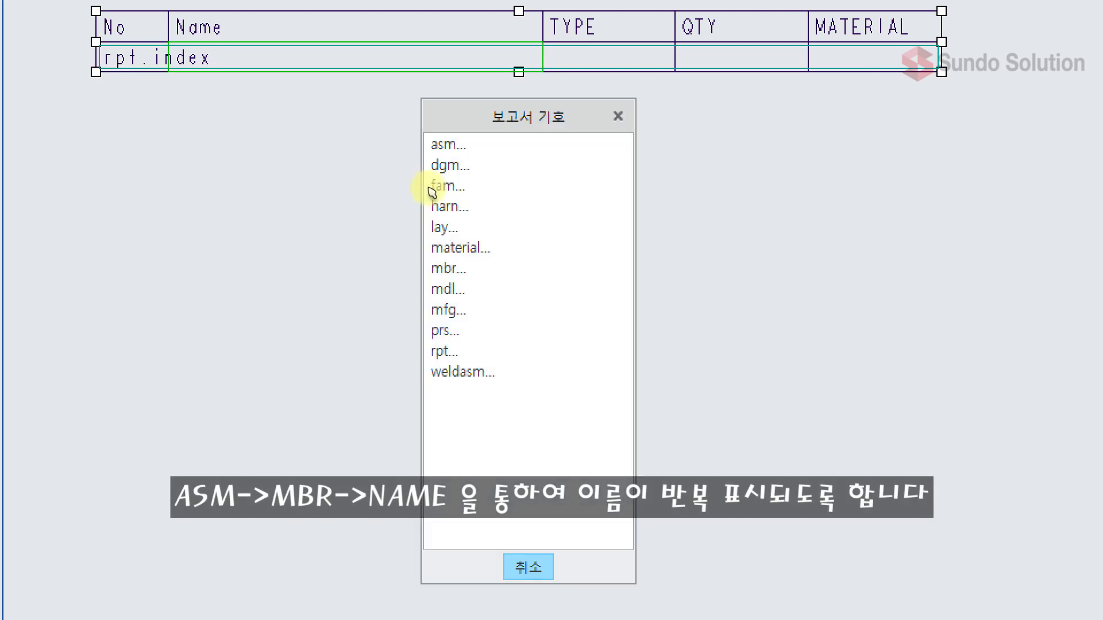
pyautogui.click(508, 228)
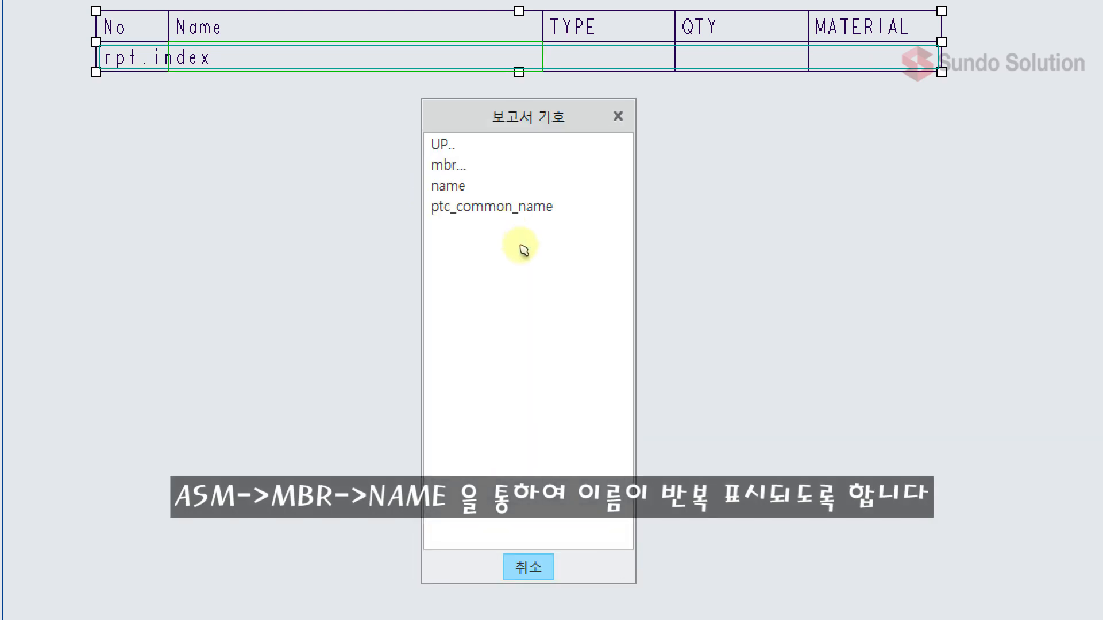
pyautogui.click(521, 242)
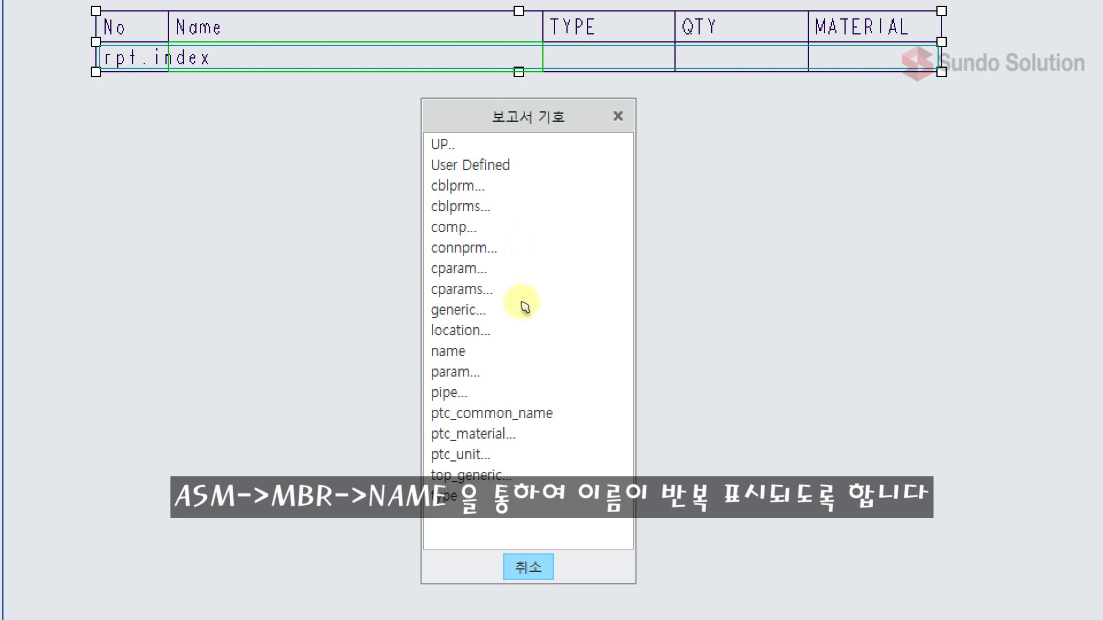
pyautogui.click(520, 345)
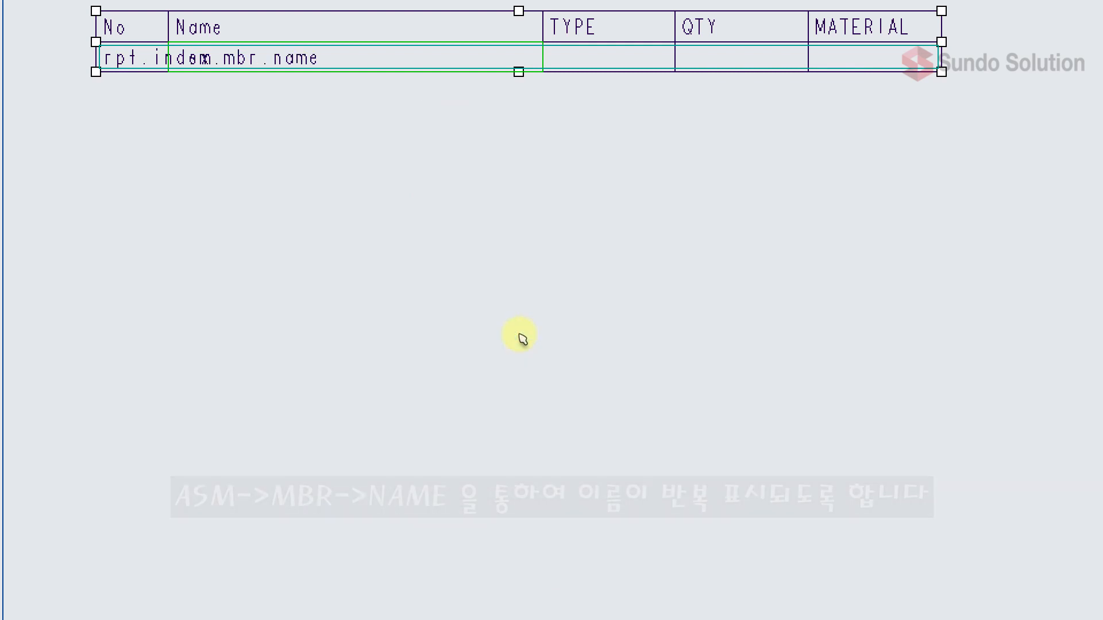
# Assign the report symbol asm.mbr.type to the cell under TYPE and rpt.qty to the cell under QTY
pyautogui.click(586, 188)
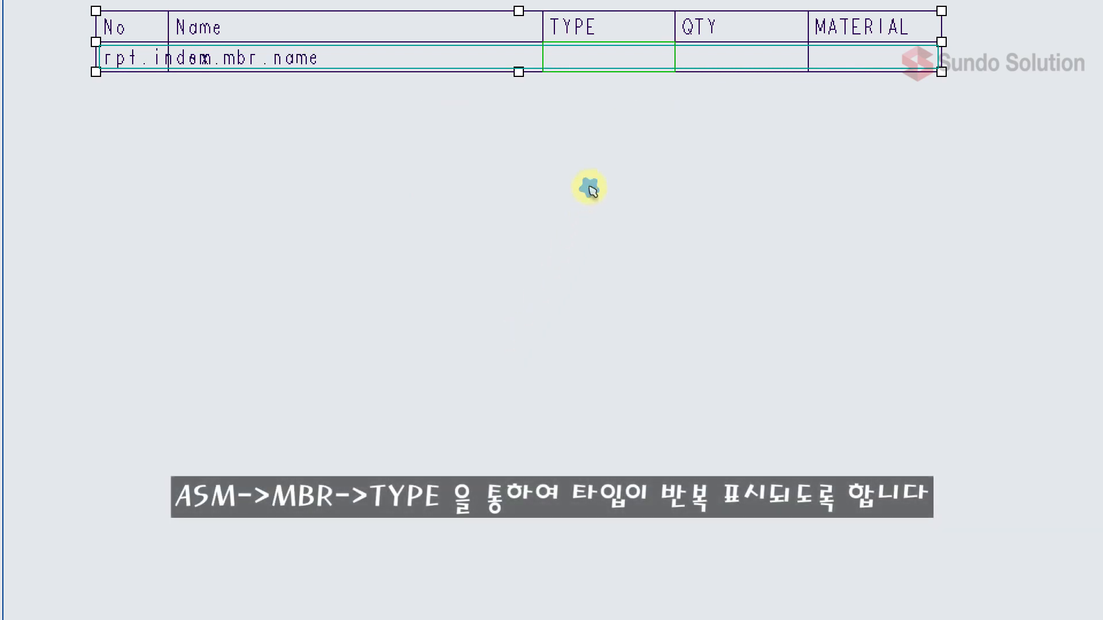
pyautogui.click(515, 234)
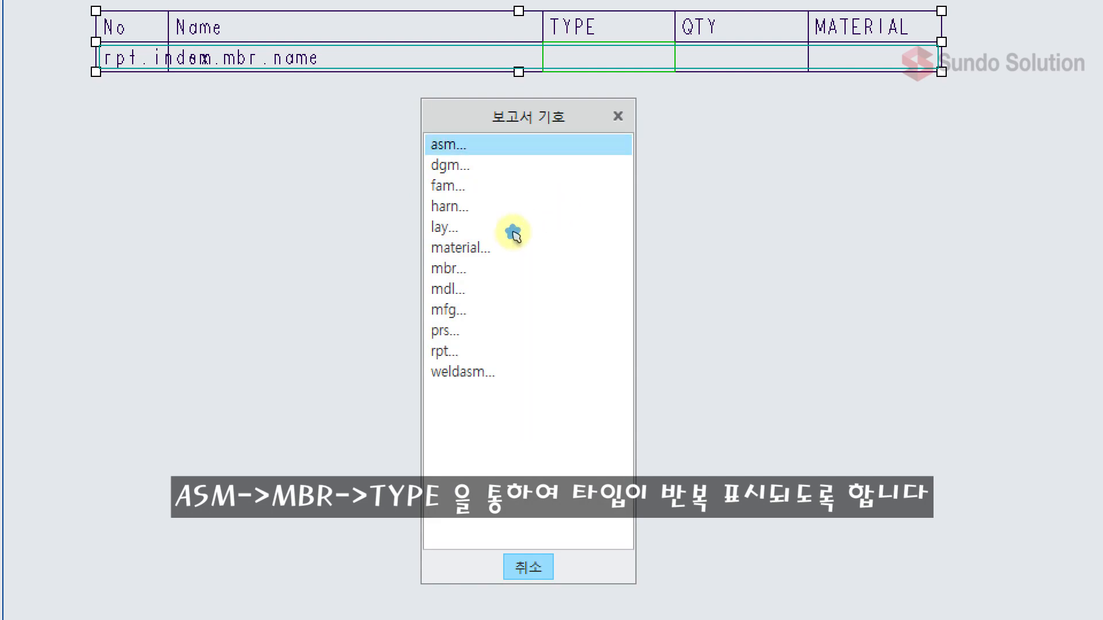
pyautogui.click(515, 240)
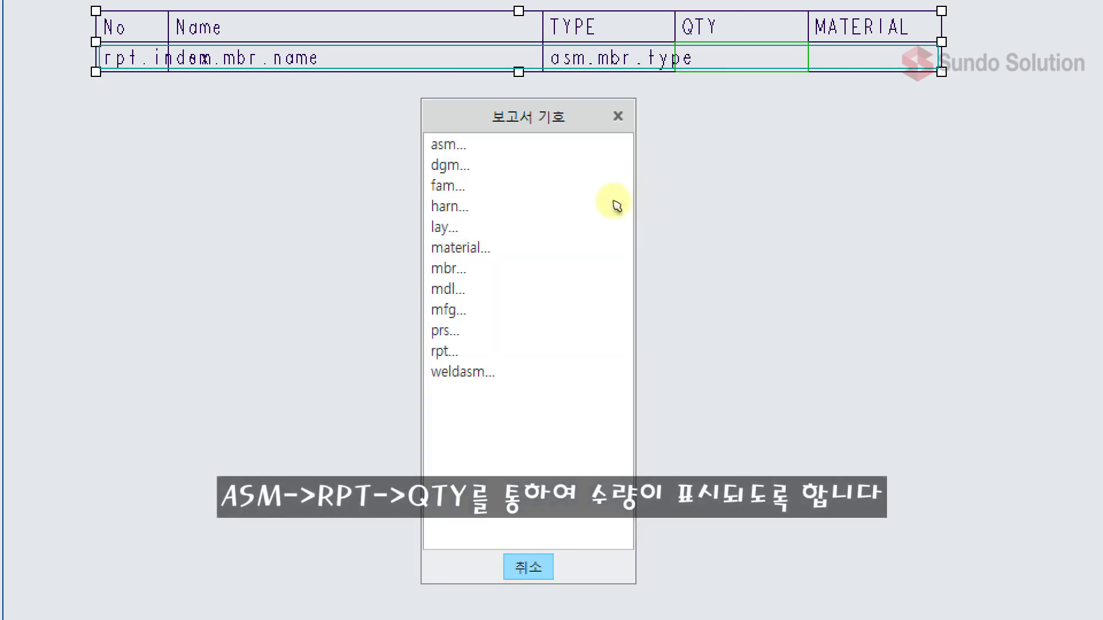
pyautogui.click(513, 350)
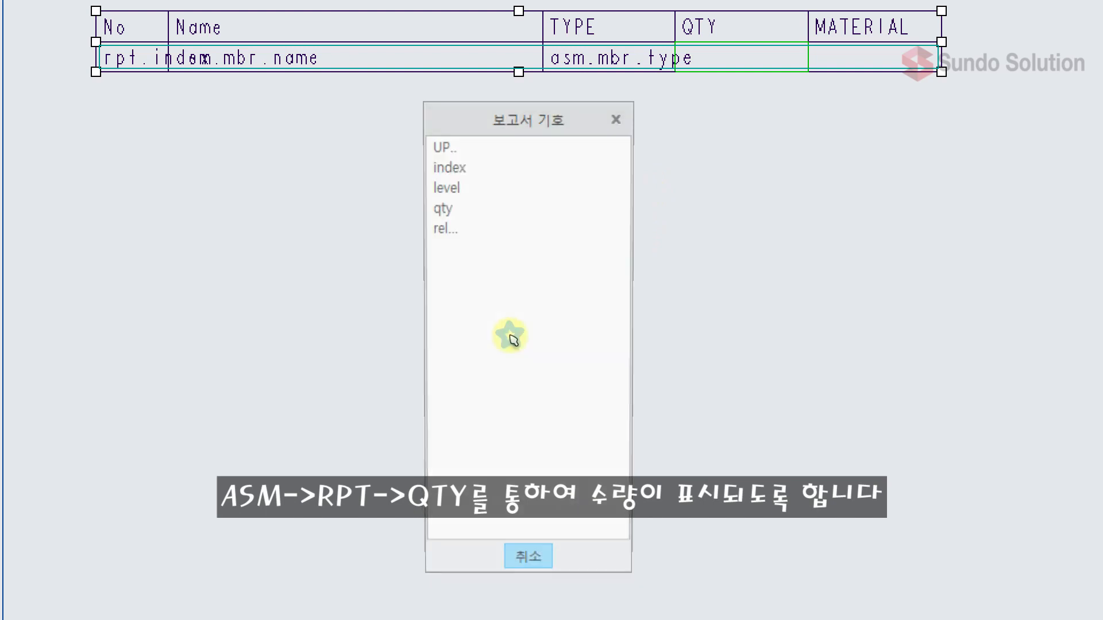
pyautogui.click(517, 207)
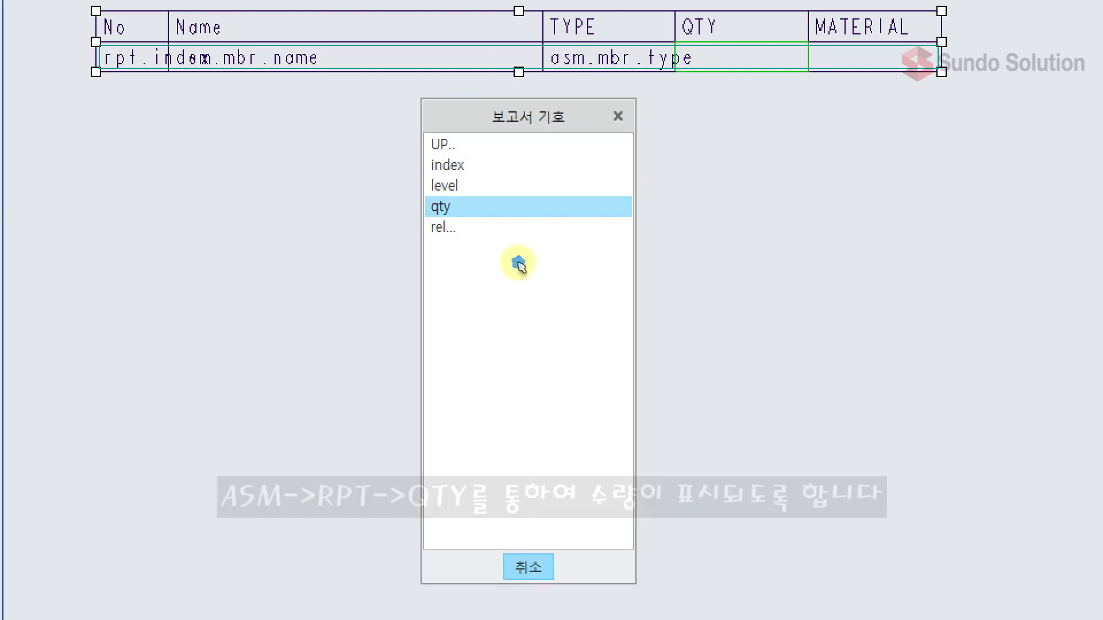
# Assign the user-defined report symbol asm.mbr.material to the cell under MATERIAL
pyautogui.doubleClick(703, 192)
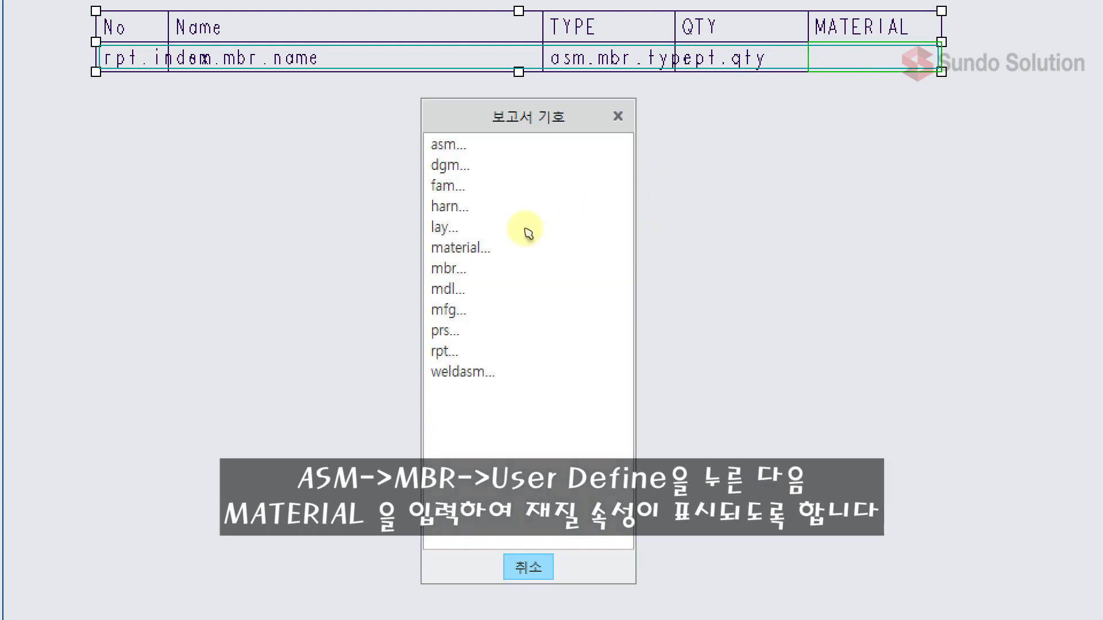
pyautogui.click(525, 144)
pyautogui.click(523, 165)
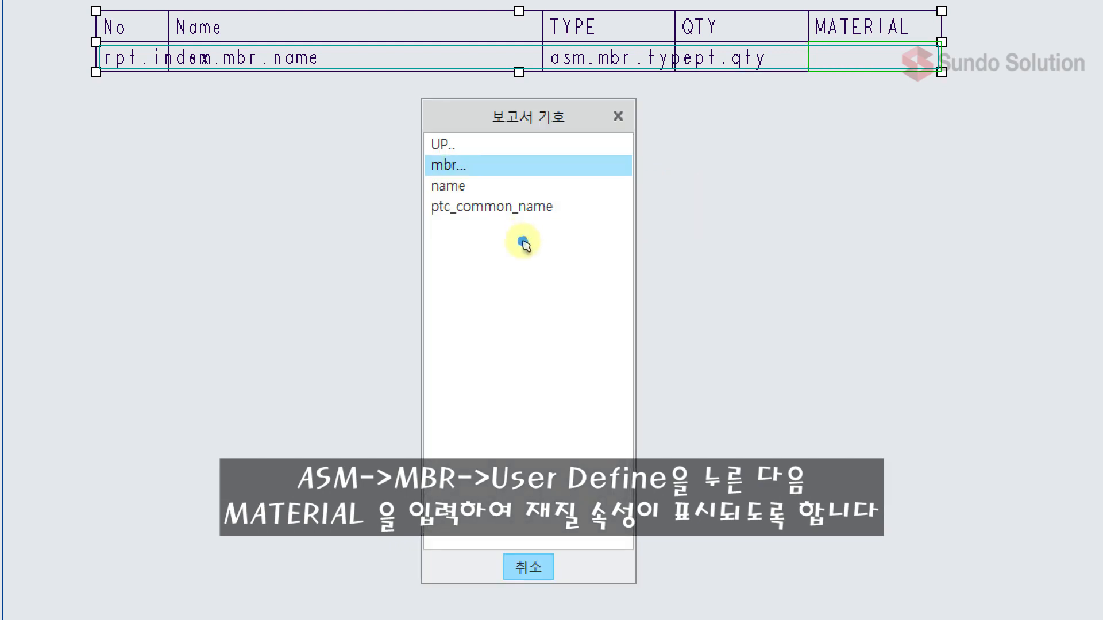
pyautogui.click(517, 164)
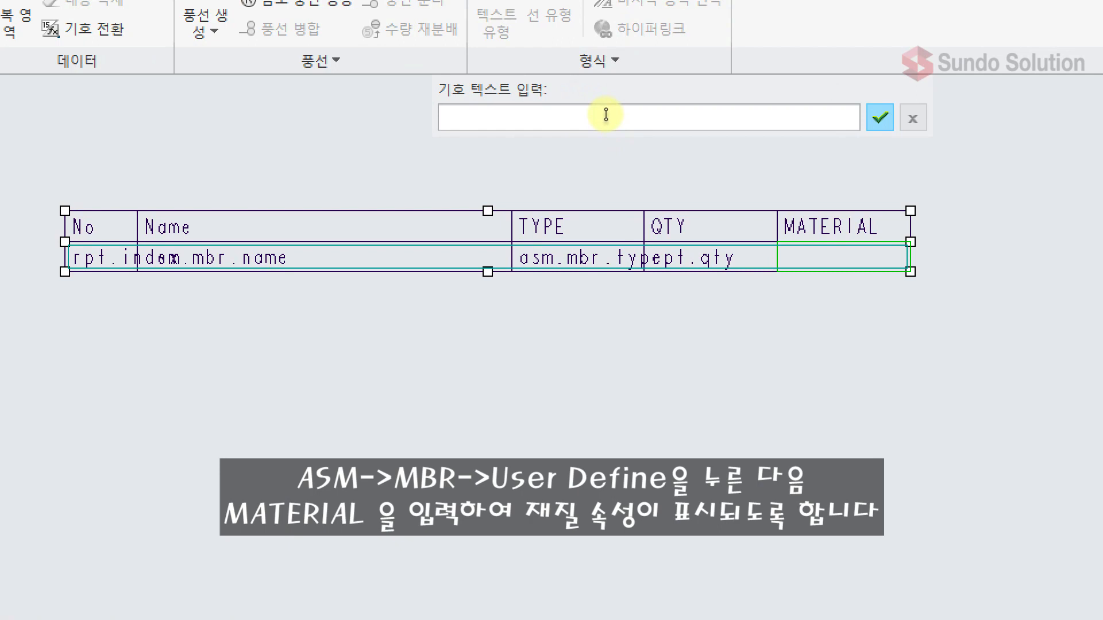
pyautogui.write('material')
pyautogui.press('Return')
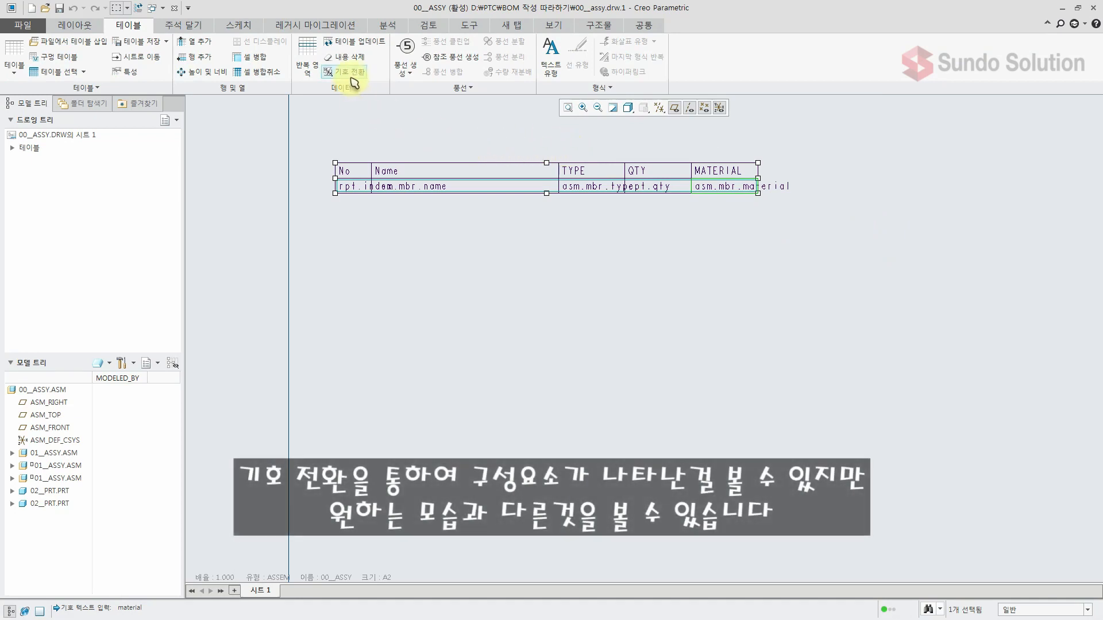
# Switch the table from symbols to component values and expand the first 01__ASSY.ASM in the model tree
pyautogui.click(349, 72)
pyautogui.click(720, 324)
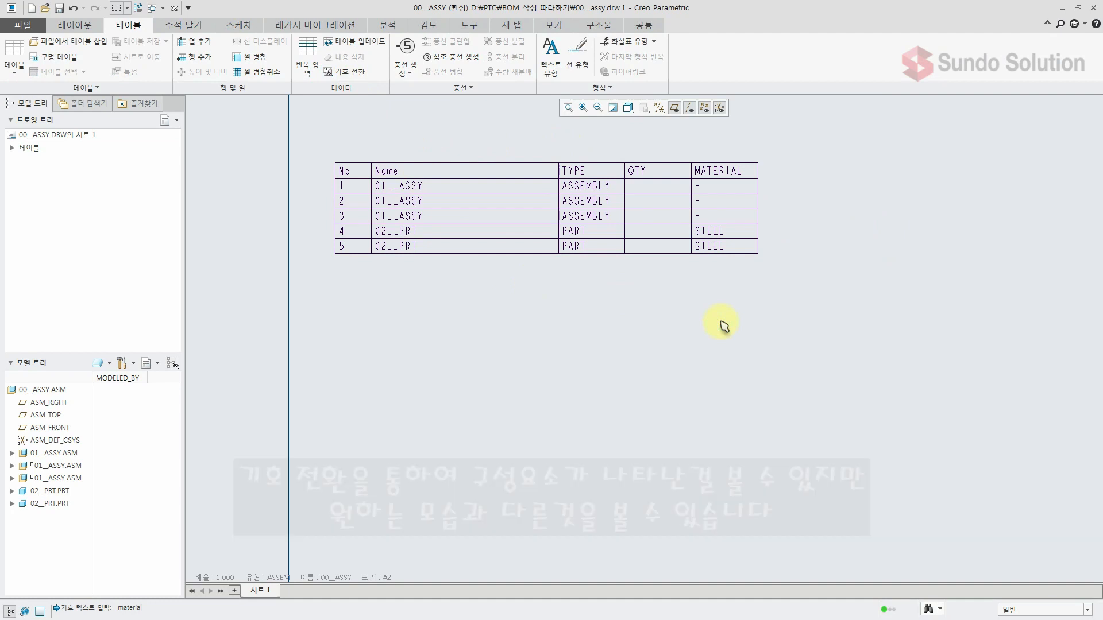
pyautogui.doubleClick(69, 456)
pyautogui.scroll(-1, 72, 477)
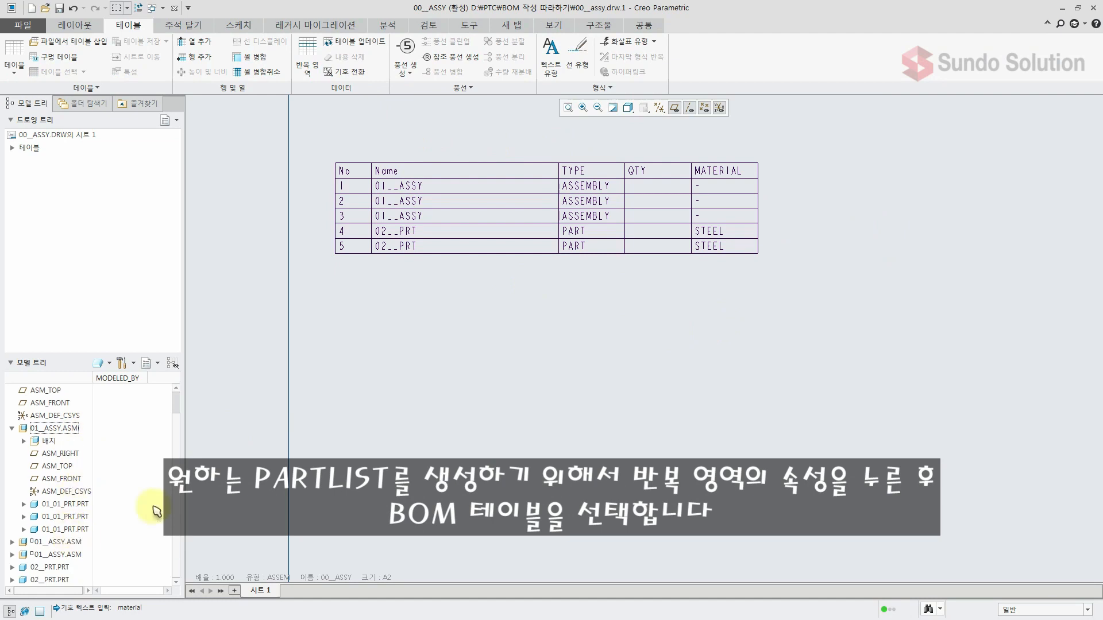
# Set the BOM table's repeat region attribute to No Duplicates (복제 없음)
pyautogui.click(310, 69)
pyautogui.click(1061, 178)
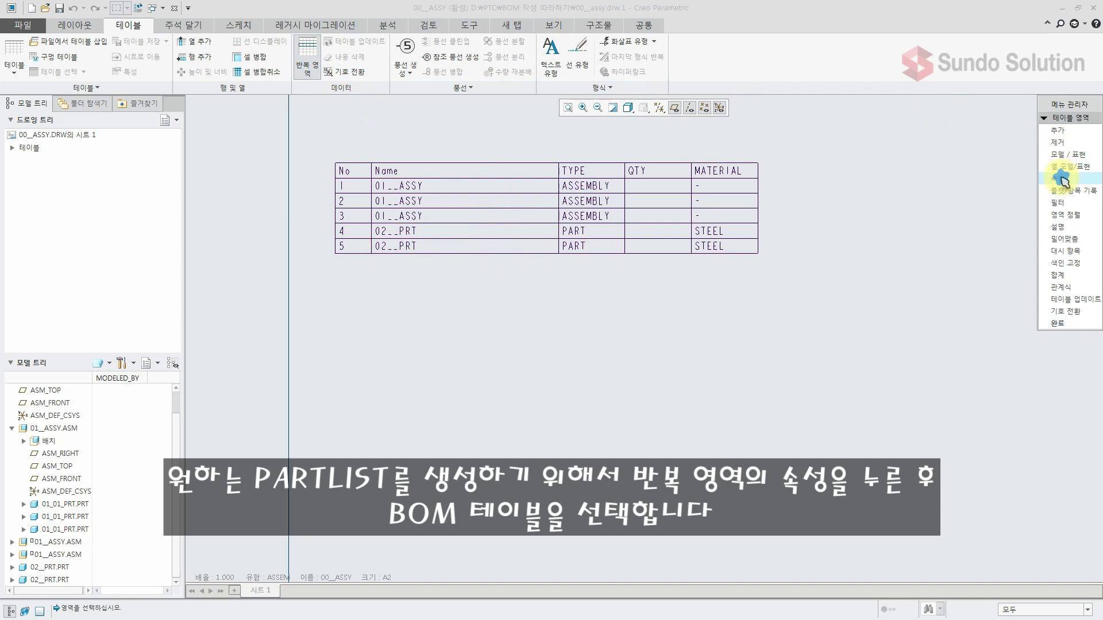
pyautogui.click(688, 219)
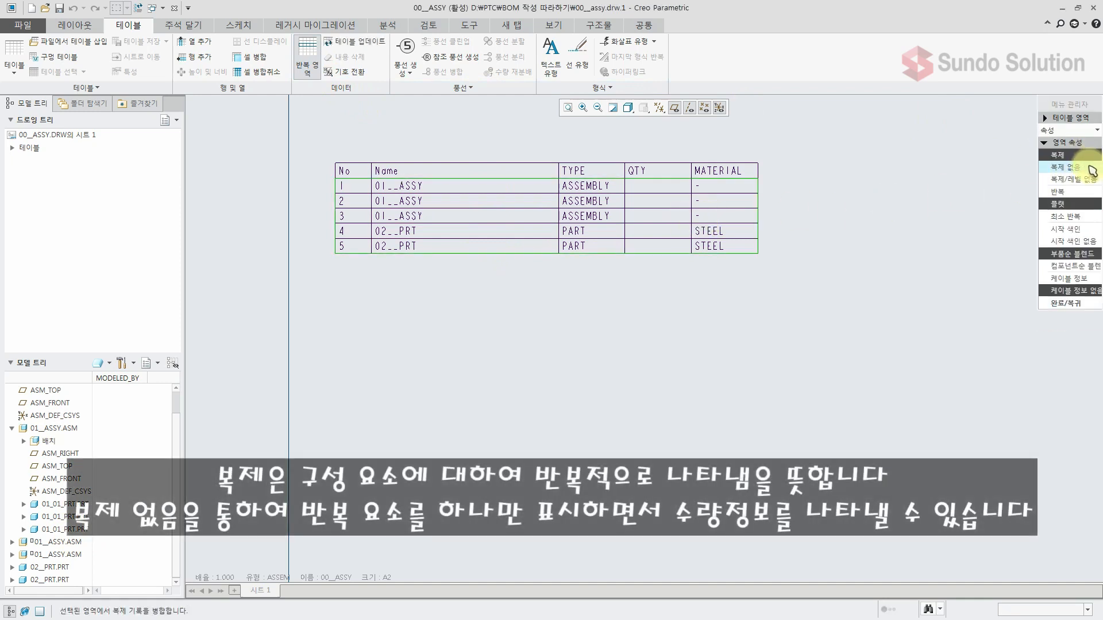
pyautogui.click(1090, 168)
pyautogui.click(1064, 304)
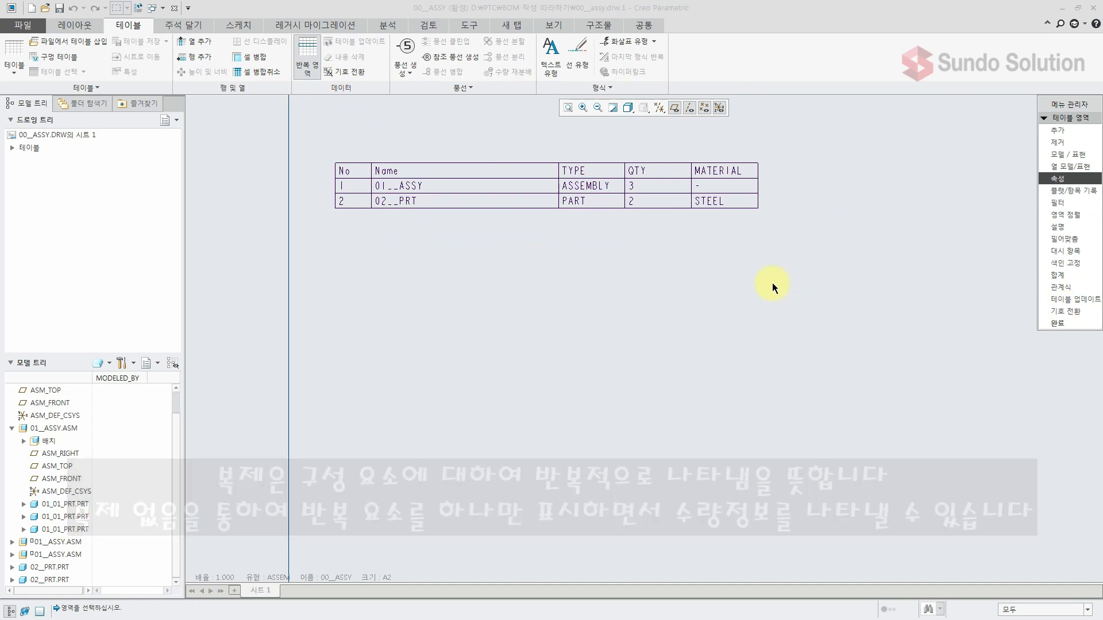
# Set the same repeat region's attribute to Recursive (반복) and finish the repeat region settings
pyautogui.click(738, 201)
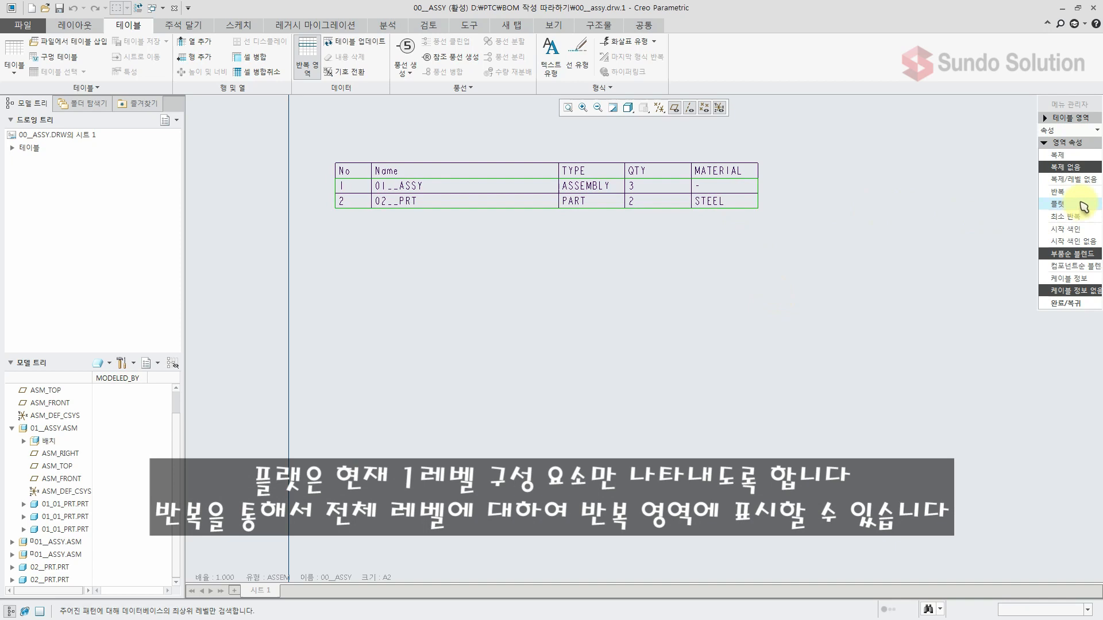
pyautogui.click(1057, 191)
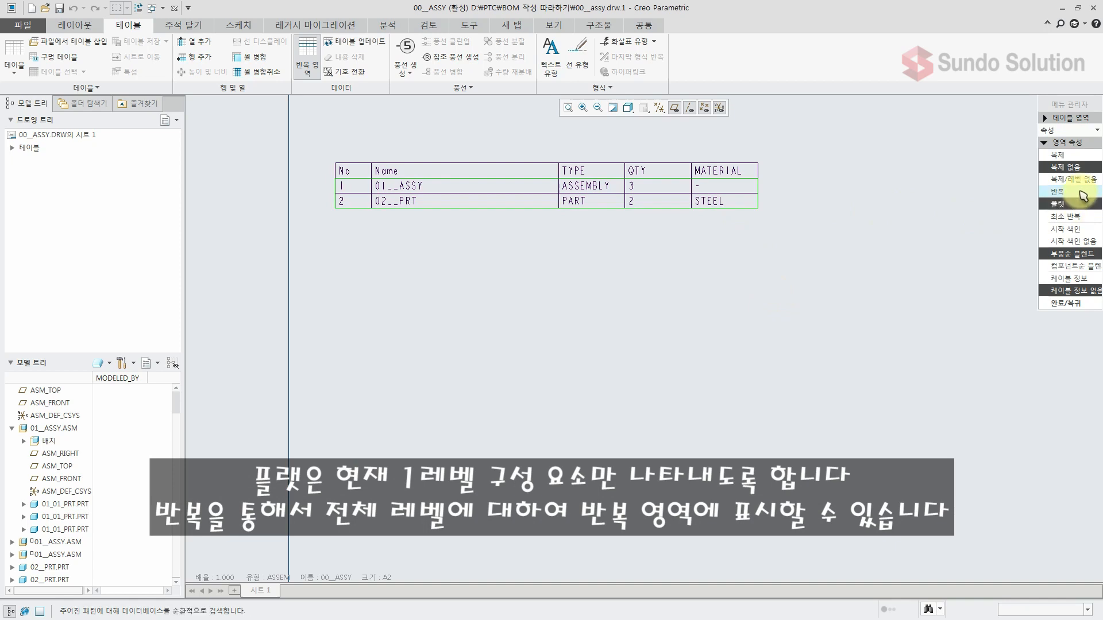
pyautogui.click(1070, 304)
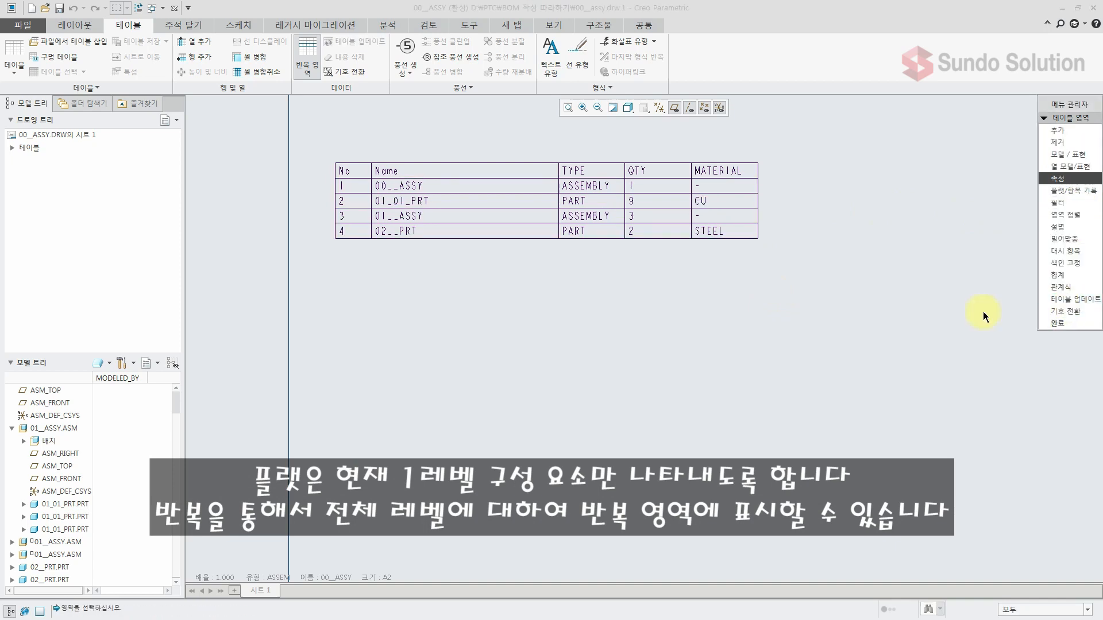
pyautogui.click(1057, 323)
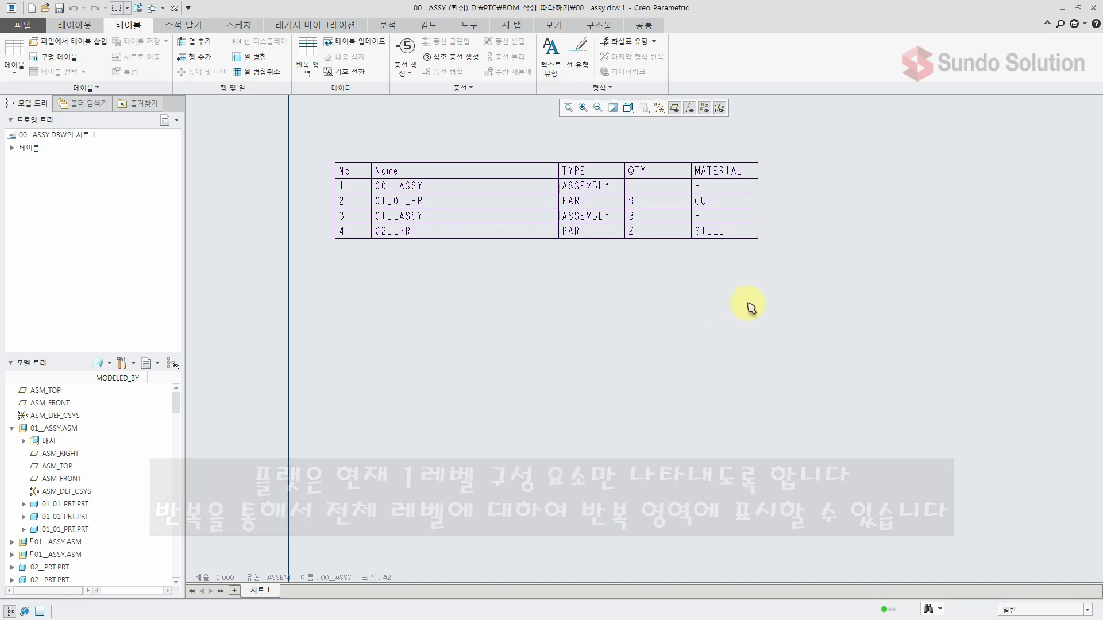
# Expand the tables in the drawing tree and copy the BOM table
pyautogui.click(12, 149)
pyautogui.rightClick(43, 159)
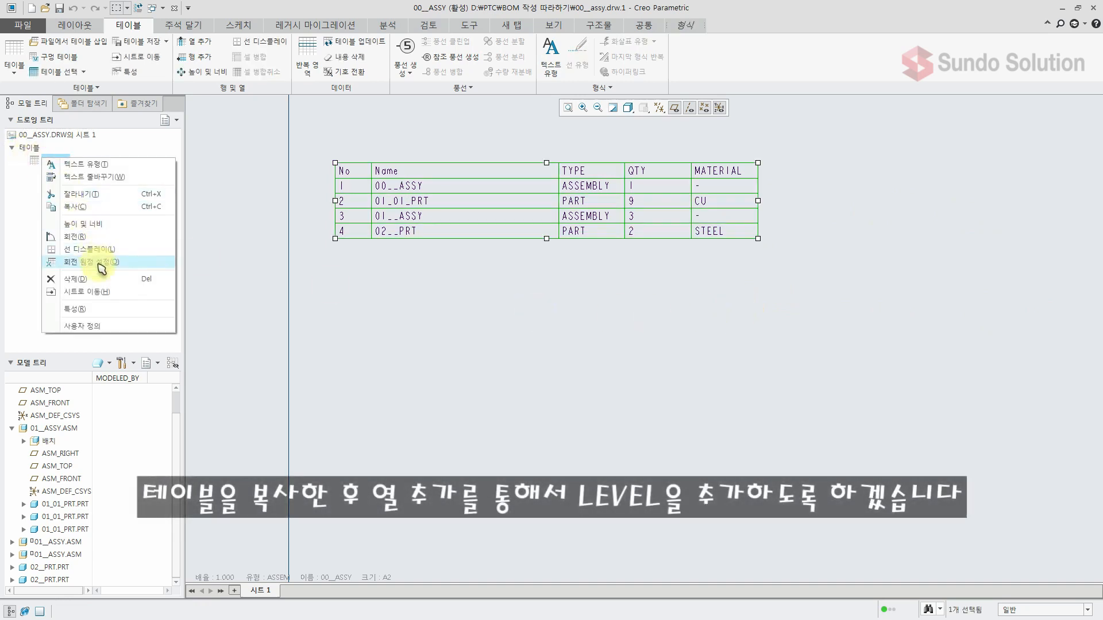
pyautogui.click(80, 208)
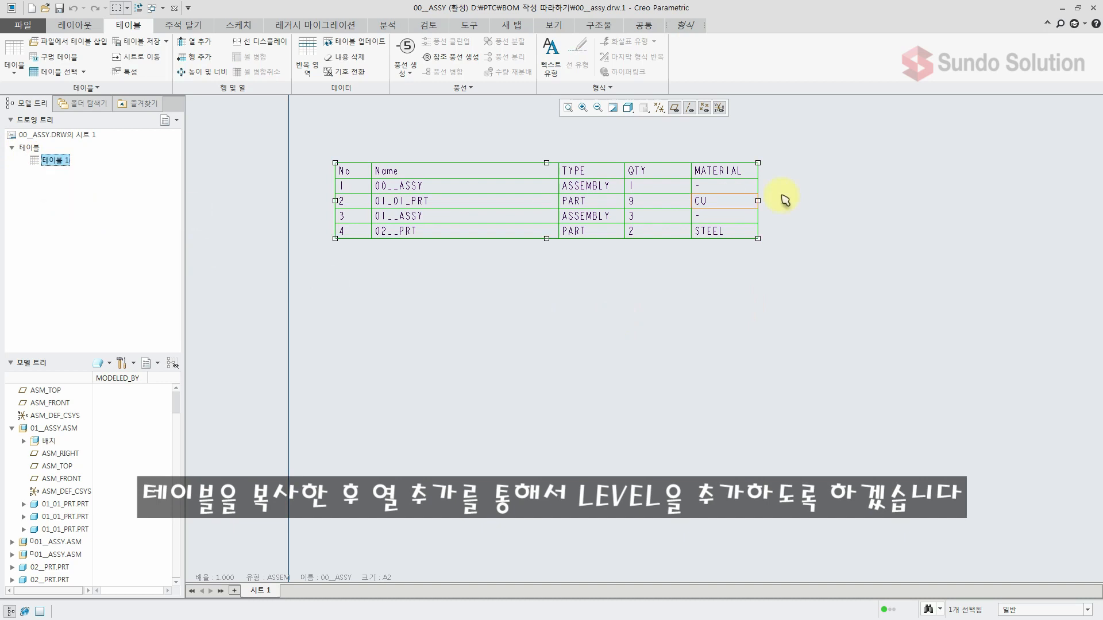
# Paste the copied table beside the original BOM table, using a point near its upper-left corner as reference
pyautogui.click(853, 182)
pyautogui.moveTo(913, 201); pyautogui.dragTo(706, 265, button='middle')
pyautogui.scroll(2, 738, 228)
pyautogui.rightClick(699, 221)
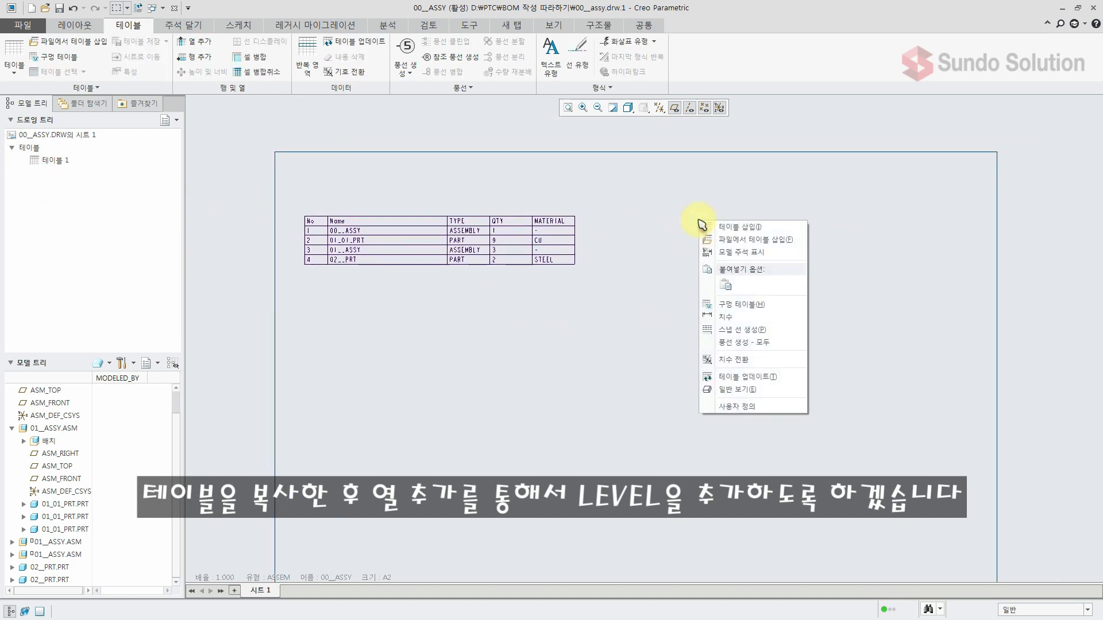
pyautogui.click(728, 269)
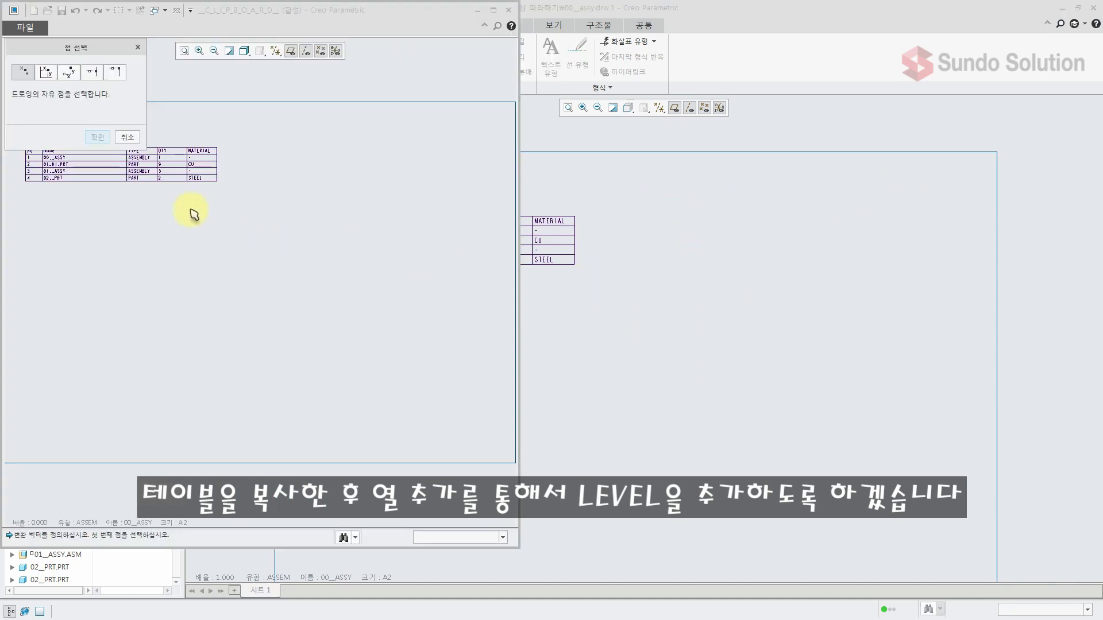
pyautogui.moveTo(71, 50); pyautogui.dragTo(152, 23)
pyautogui.scroll(-5, 29, 153)
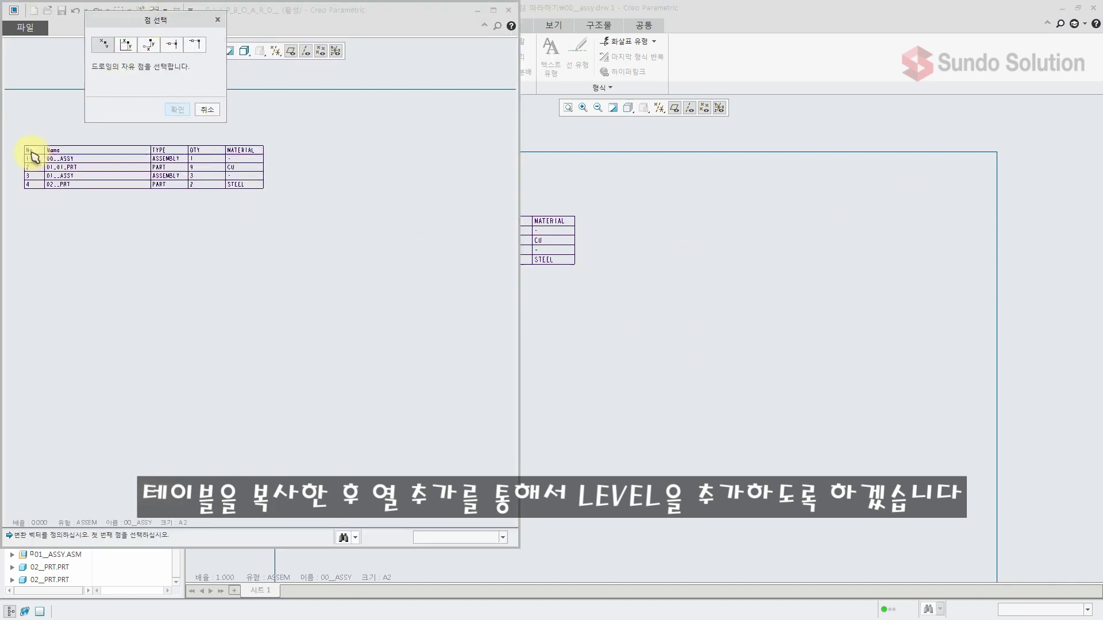
pyautogui.click(17, 140)
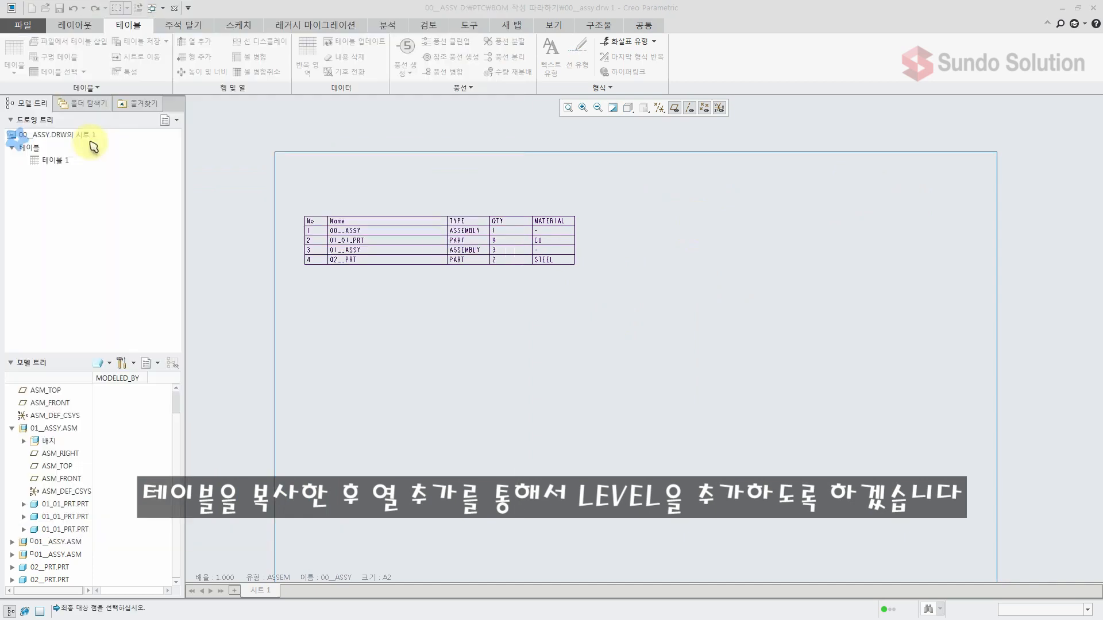
pyautogui.click(624, 220)
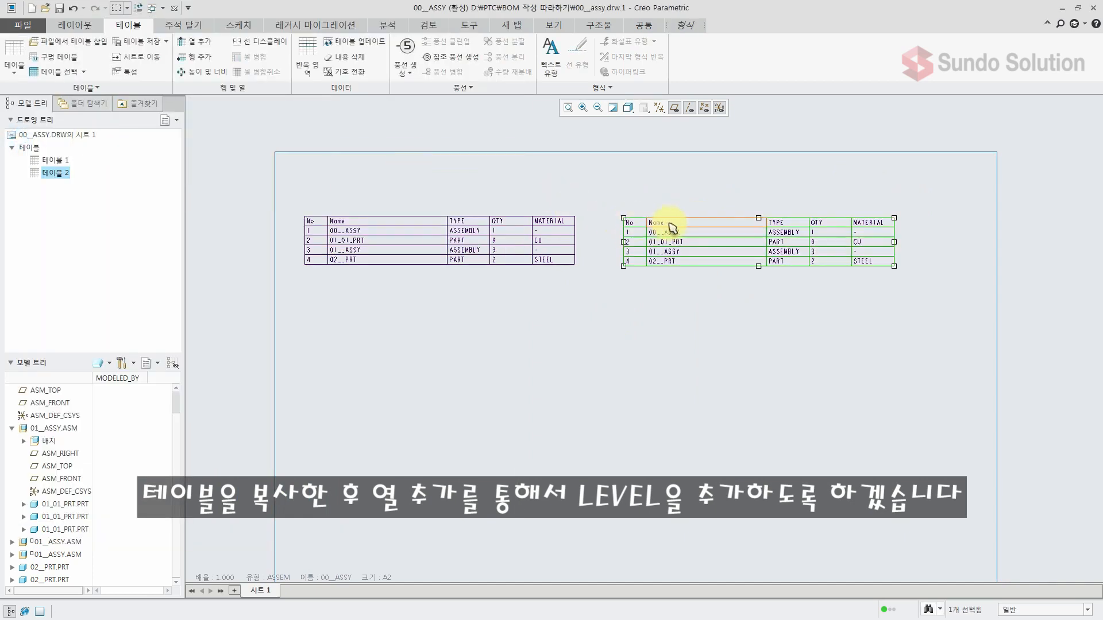
pyautogui.click(610, 204)
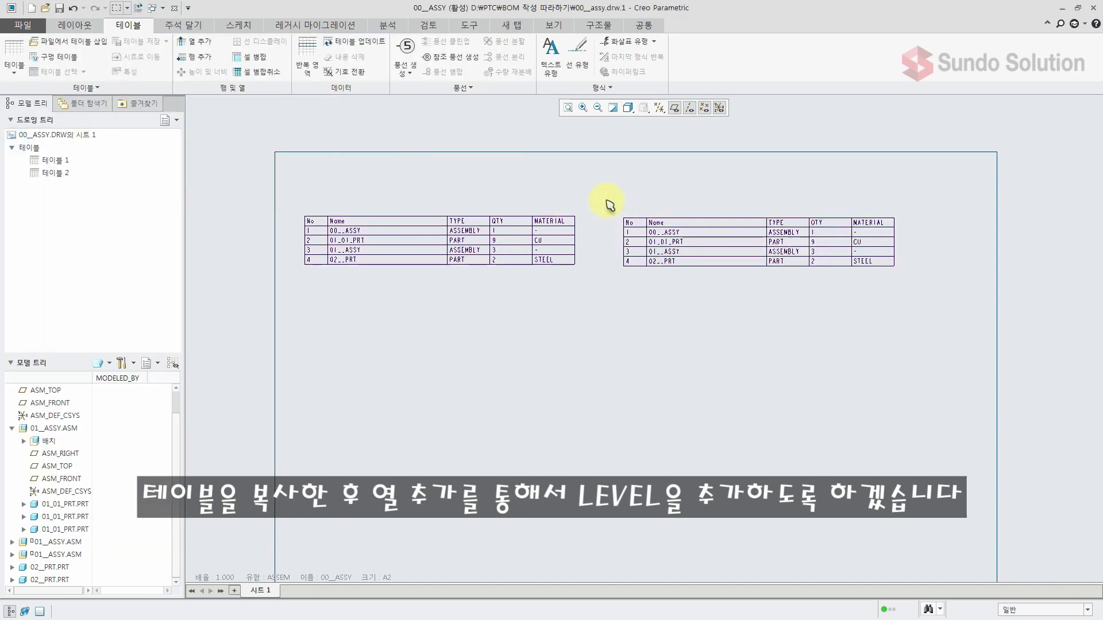
# Insert a column between TYPE and QTY in the copied table and enter the header Level
pyautogui.click(198, 41)
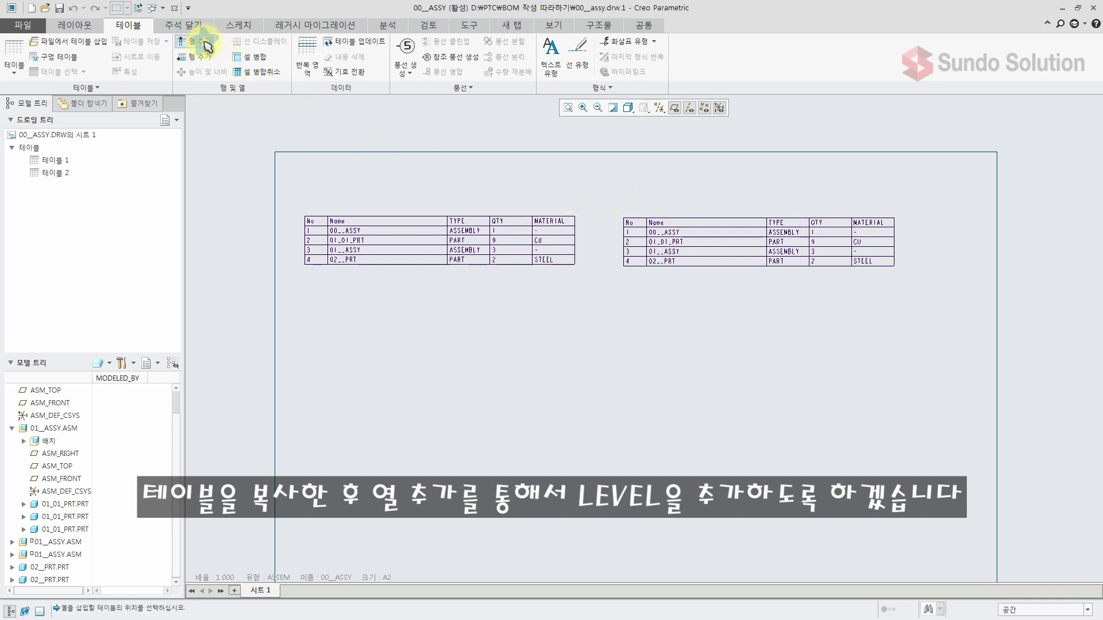
pyautogui.click(809, 224)
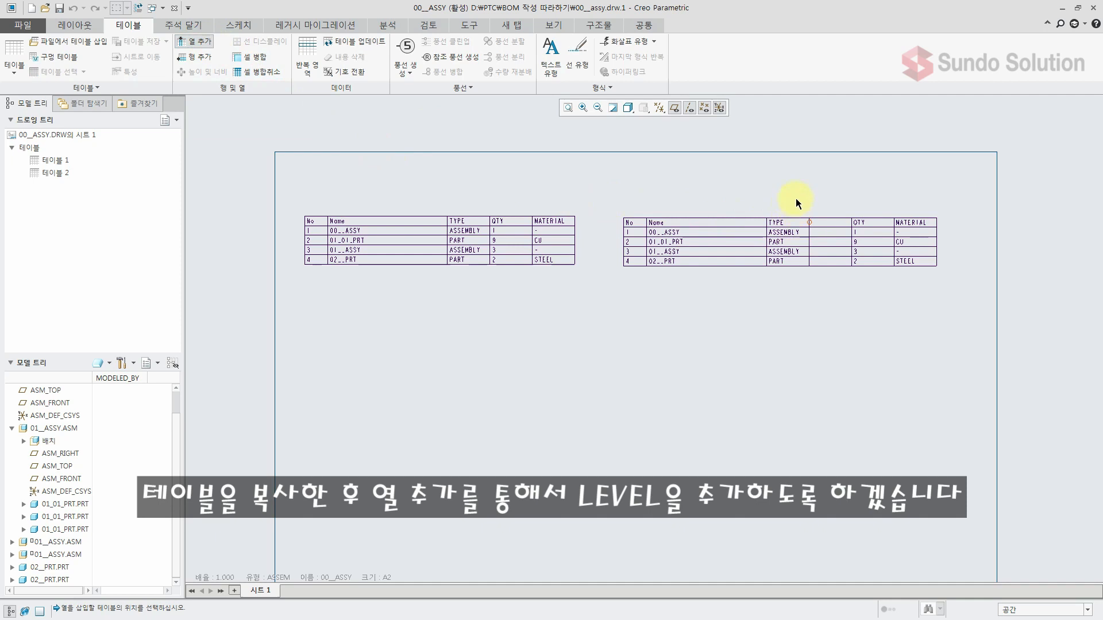
pyautogui.scroll(2, 832, 230)
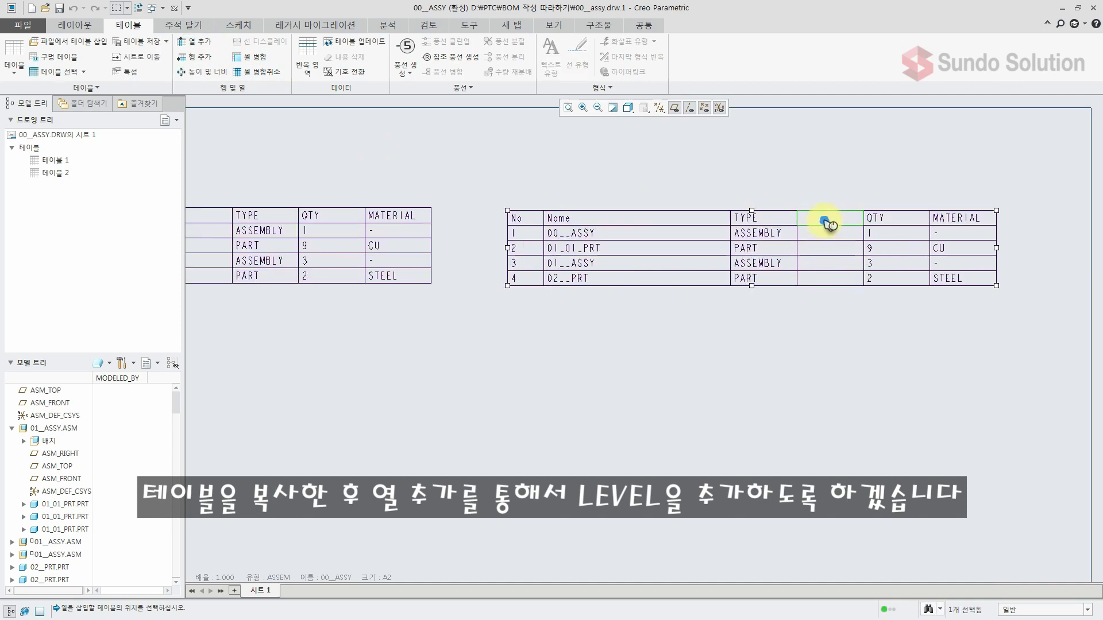
pyautogui.doubleClick(831, 222)
pyautogui.write('Level')
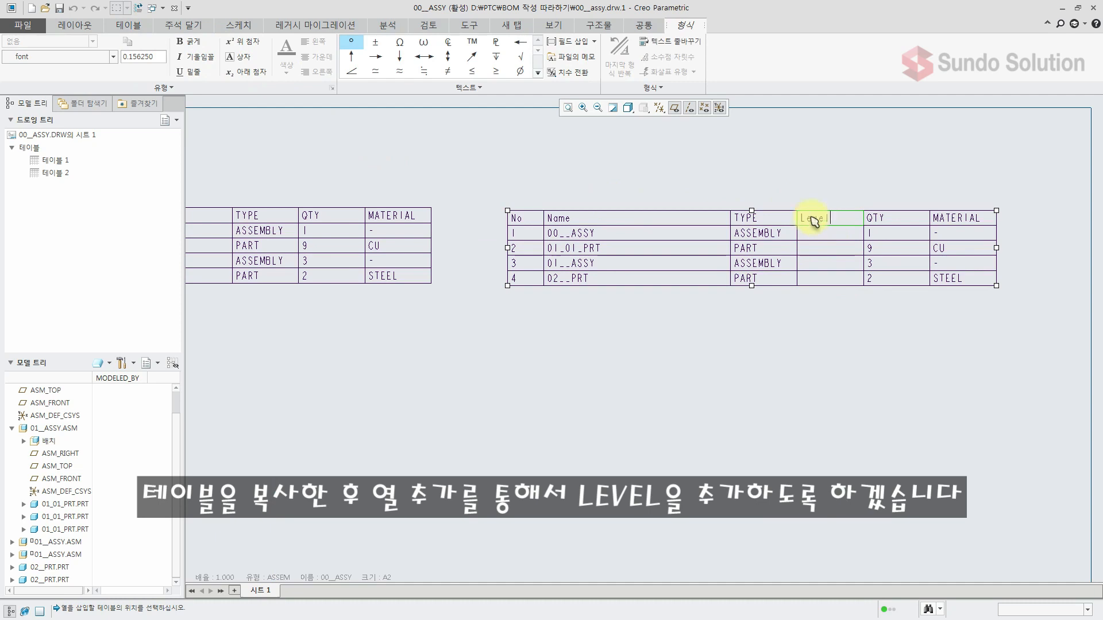
pyautogui.click(840, 339)
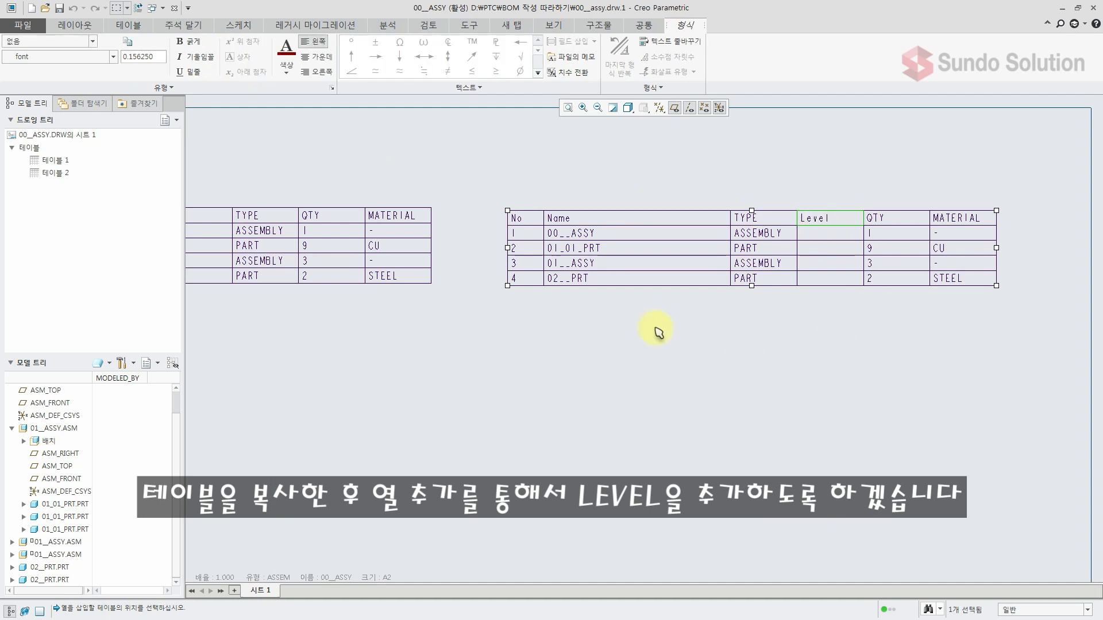
# Display the table symbols, assign the report symbol rpt.level to the cell under Level, and switch back to component values
pyautogui.click(151, 24)
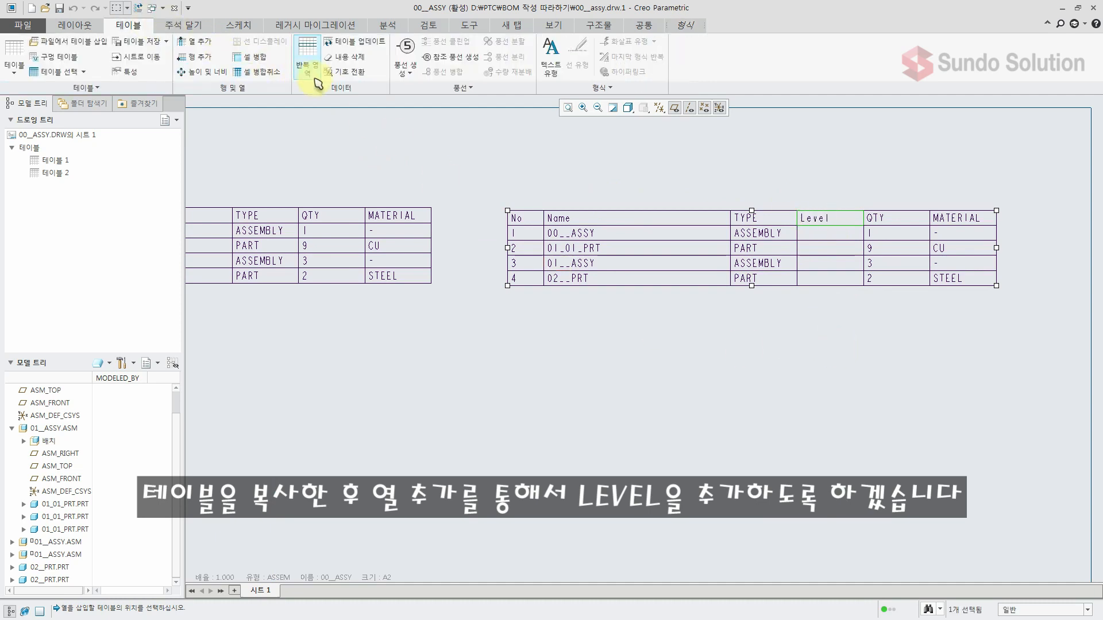
pyautogui.click(343, 73)
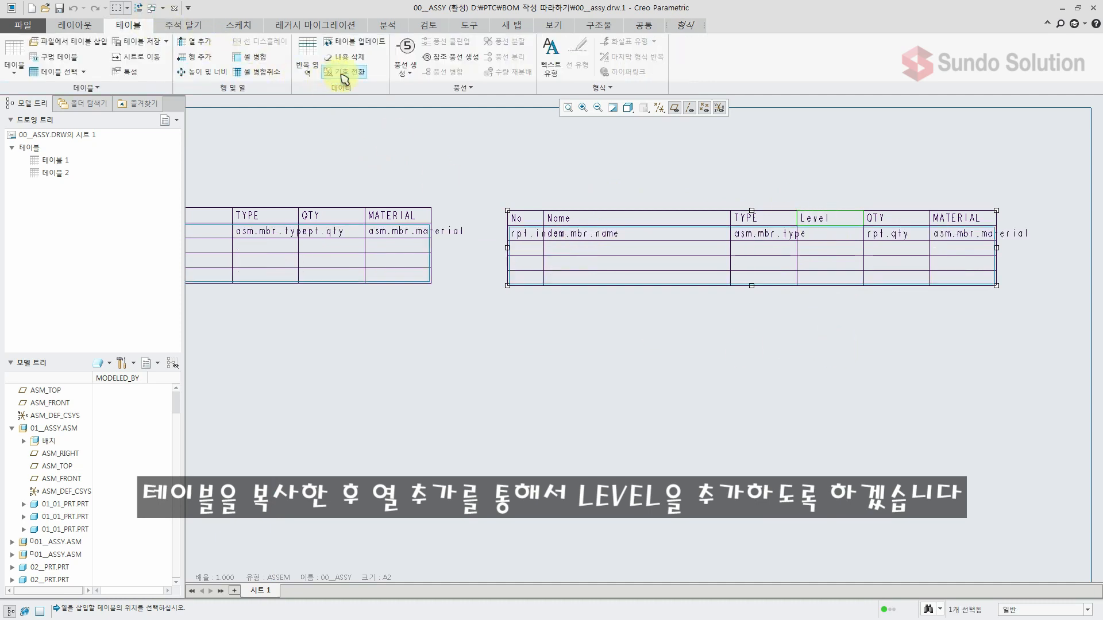
pyautogui.doubleClick(828, 234)
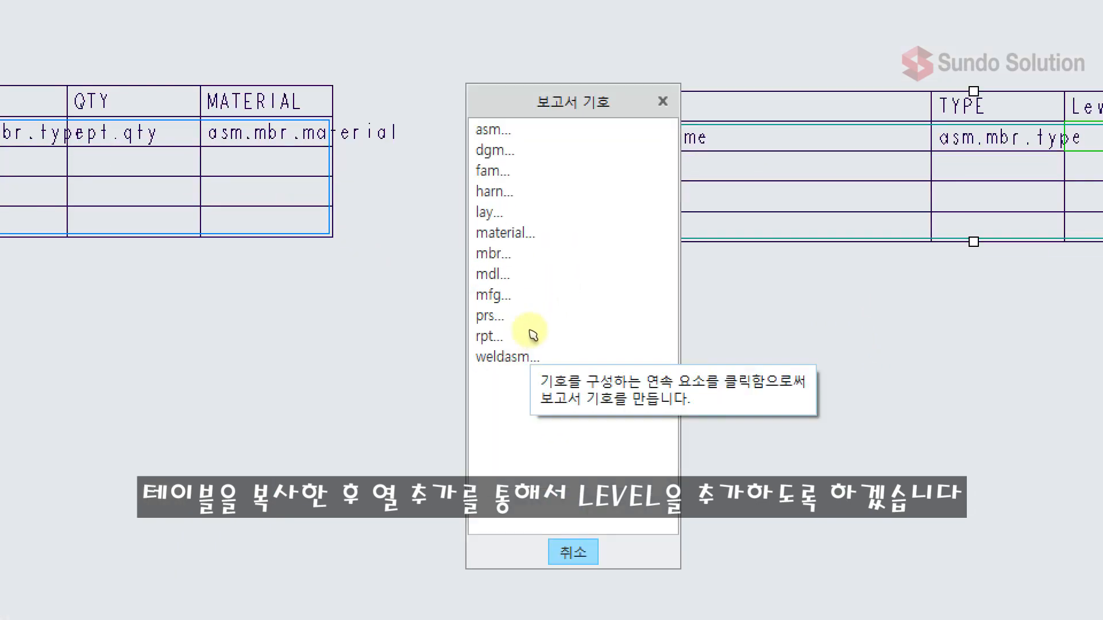
pyautogui.click(524, 333)
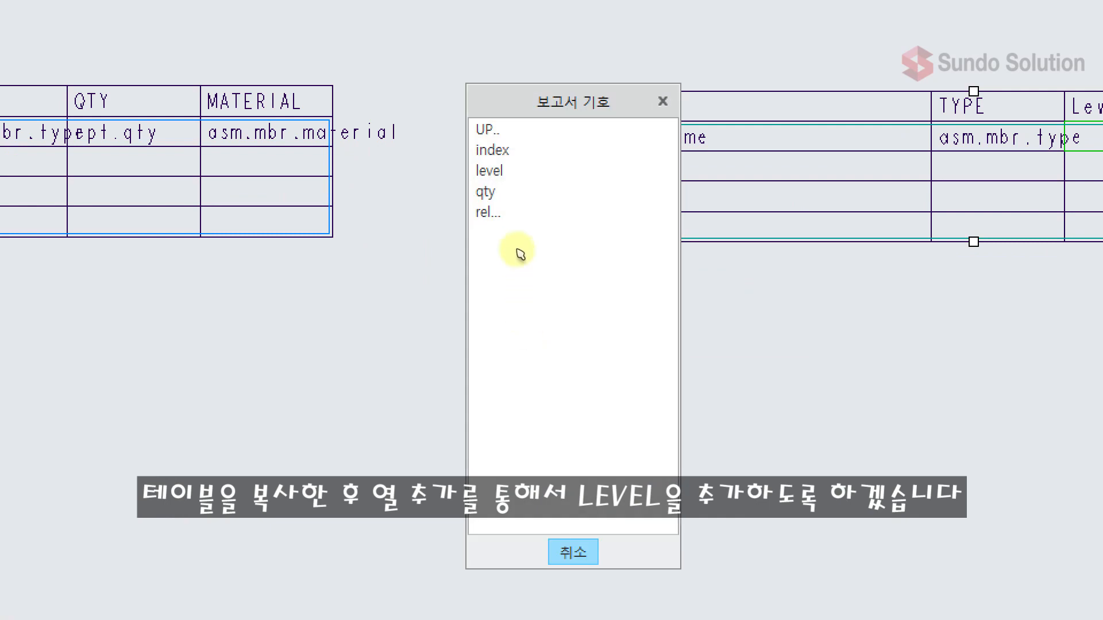
pyautogui.click(515, 171)
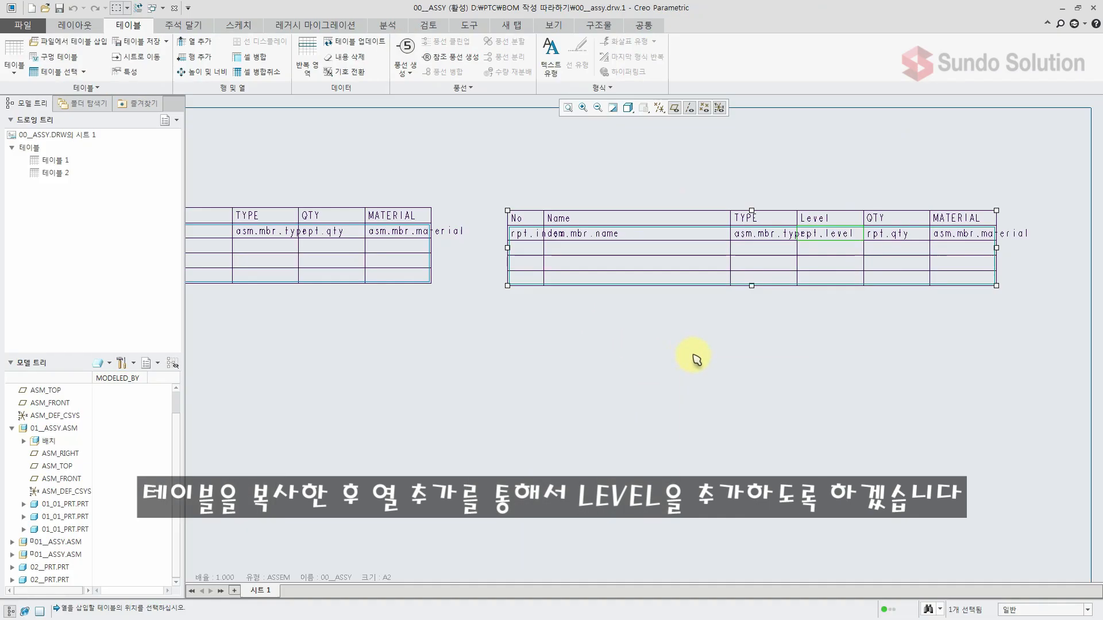
pyautogui.click(344, 72)
pyautogui.click(767, 351)
# Set the copied table's repeat region attribute to No Duplicates/Level (복제/레벨 없음) and leave the repeat region settings
pyautogui.moveTo(827, 362)
pyautogui.mouseDown(button='middle')
pyautogui.moveTo(697, 364)
pyautogui.moveTo(675, 376)
pyautogui.mouseUp(button='middle')
pyautogui.click(308, 66)
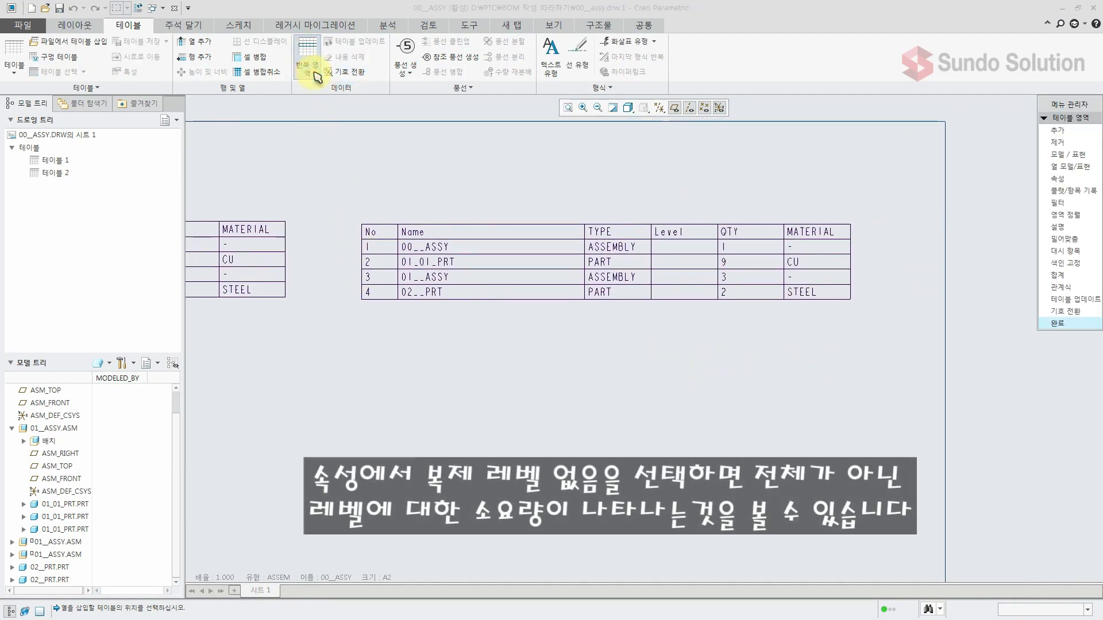
pyautogui.click(1056, 179)
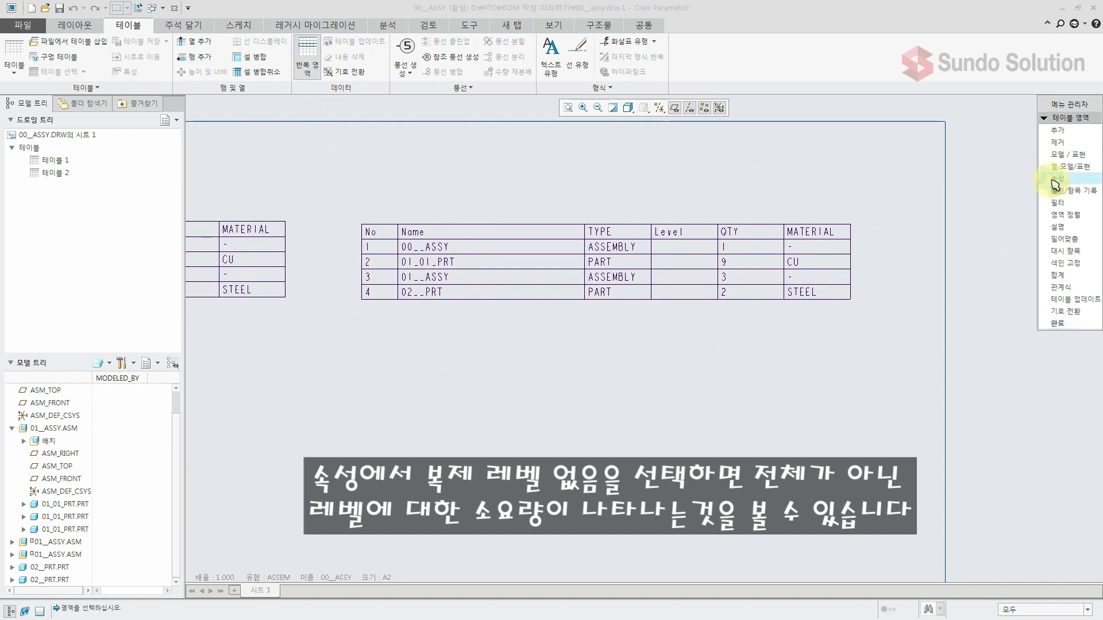
pyautogui.click(669, 291)
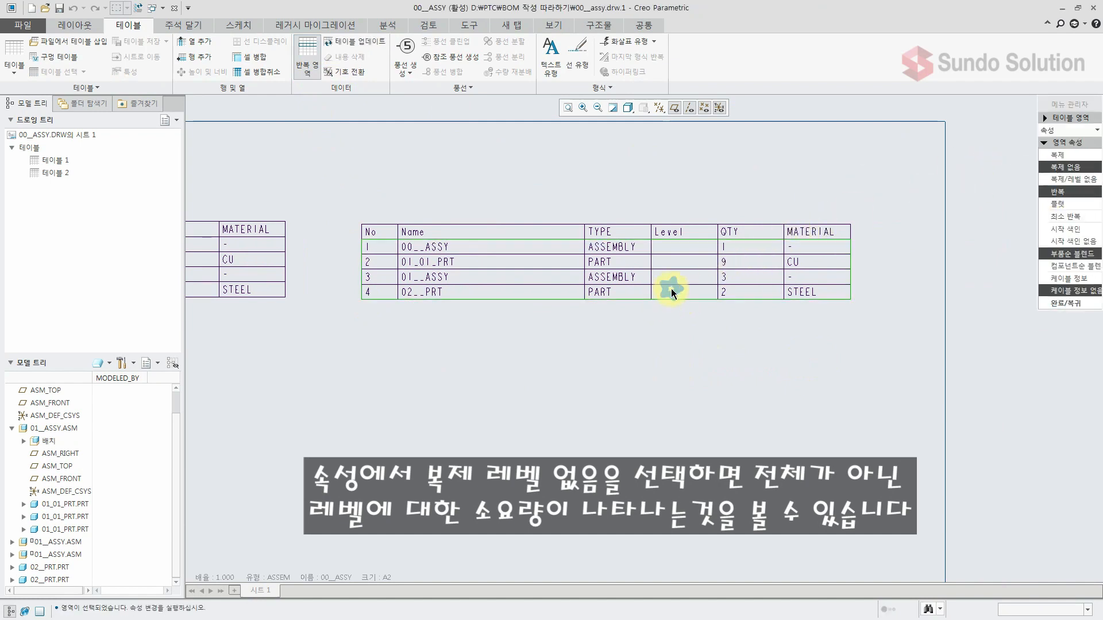
pyautogui.click(1090, 178)
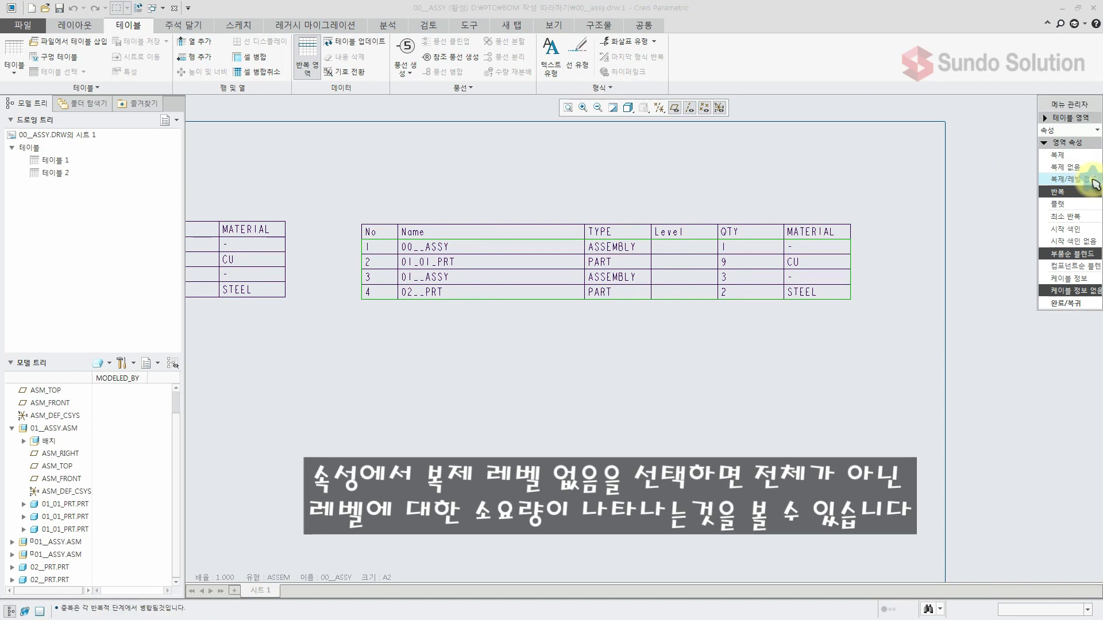
pyautogui.click(1071, 304)
pyautogui.click(1072, 310)
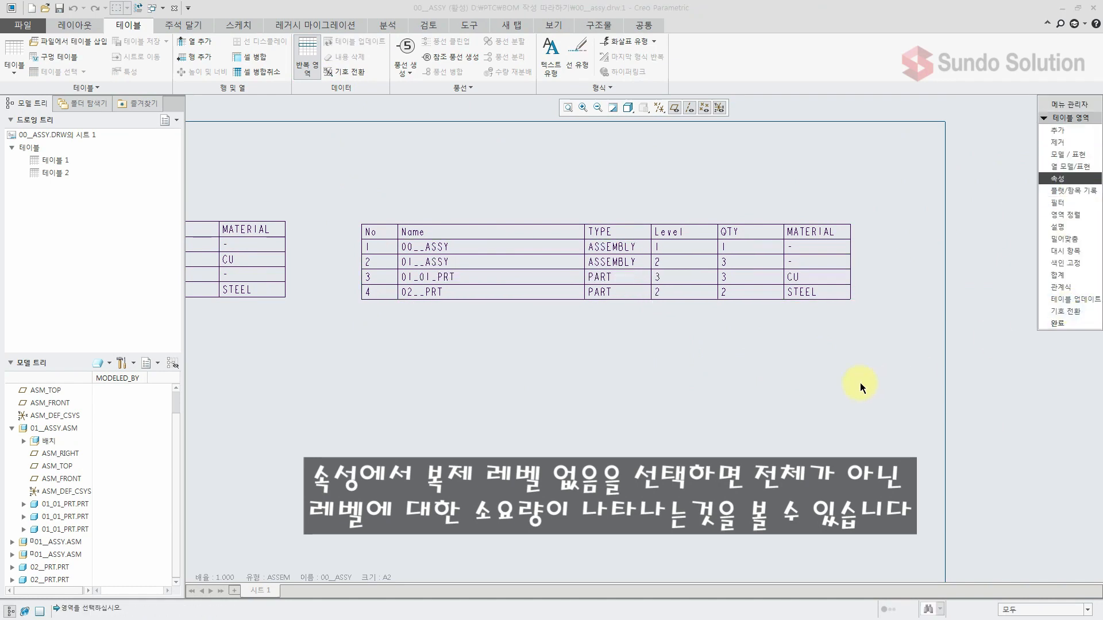
pyautogui.middleClick(472, 359)
pyautogui.middleClick(472, 358)
pyautogui.scroll(1, 442, 373)
pyautogui.moveTo(426, 374)
pyautogui.mouseDown(button='middle')
pyautogui.moveTo(561, 394)
pyautogui.moveTo(673, 386)
pyautogui.mouseUp(button='middle')
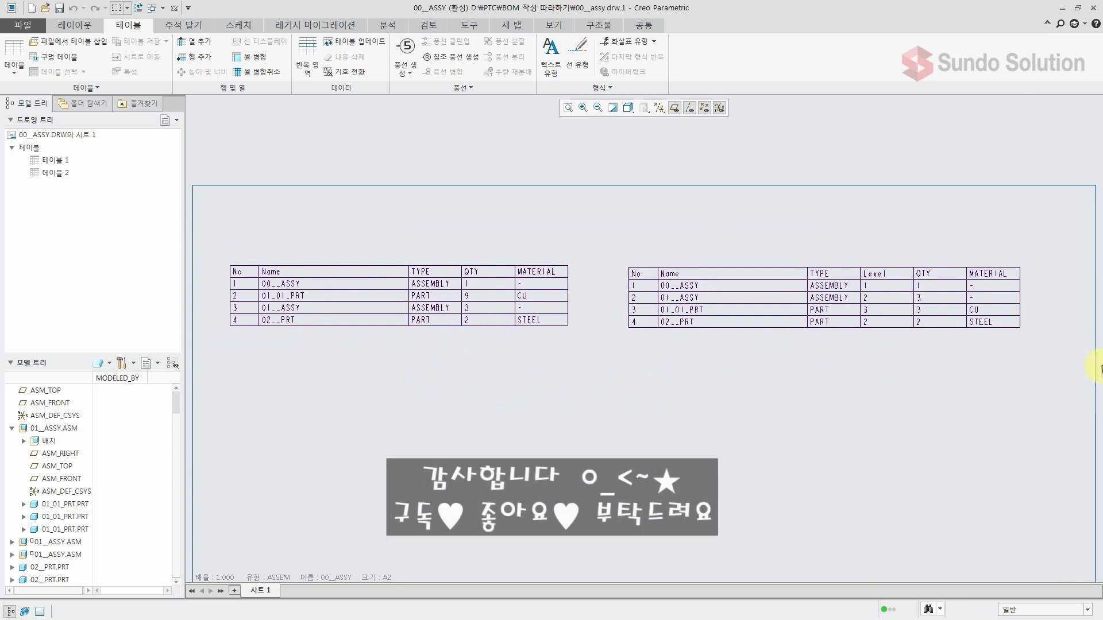